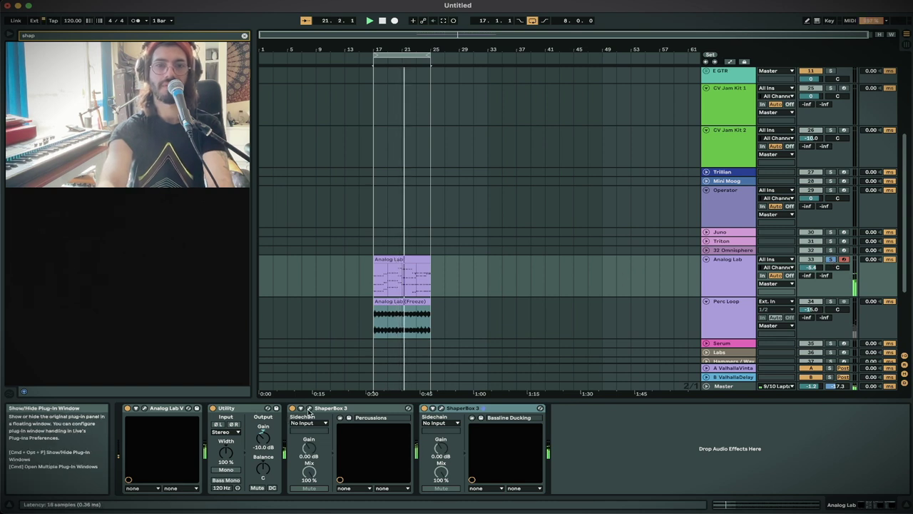
Open the Percussions ShaperBox 3 on the Analog Lab track and view its Liquid shaper.
click(301, 408)
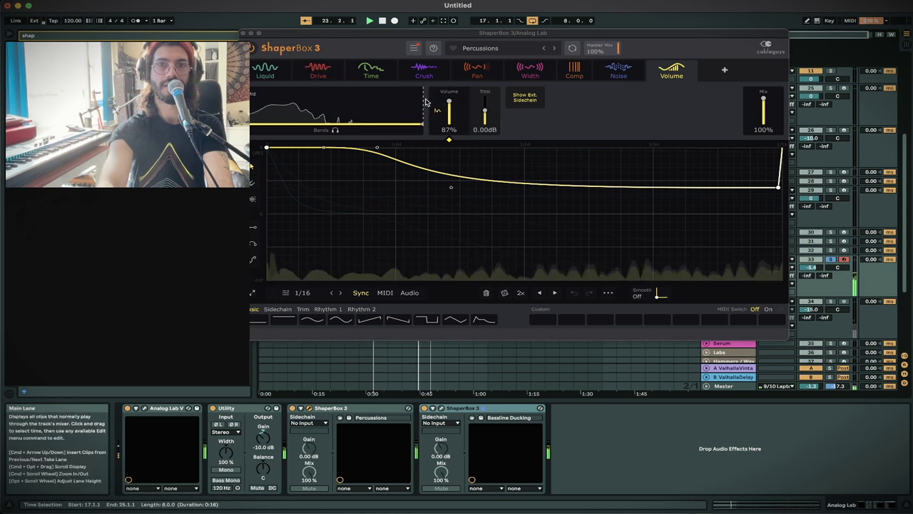
click(273, 72)
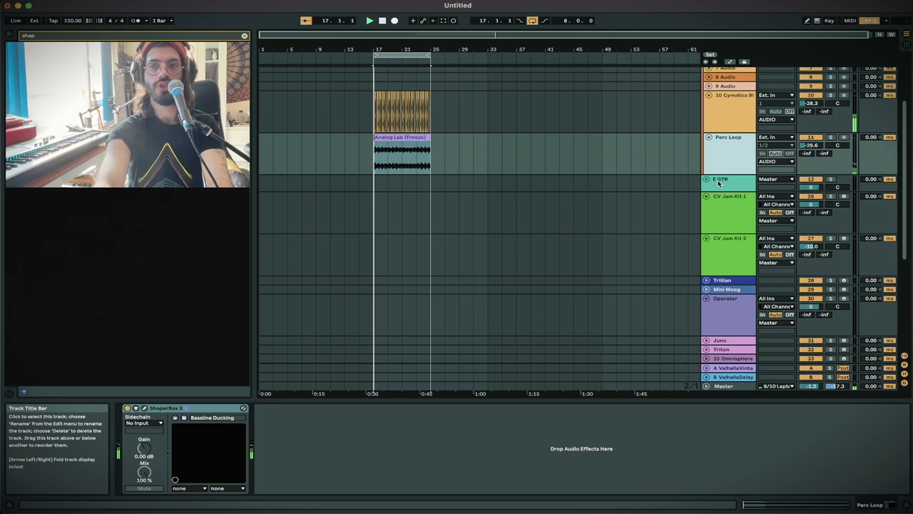
Select the Serum track below Analog Lab and arm it for recording.
scroll(718, 182, down, 2)
scroll(665, 319, down, 5)
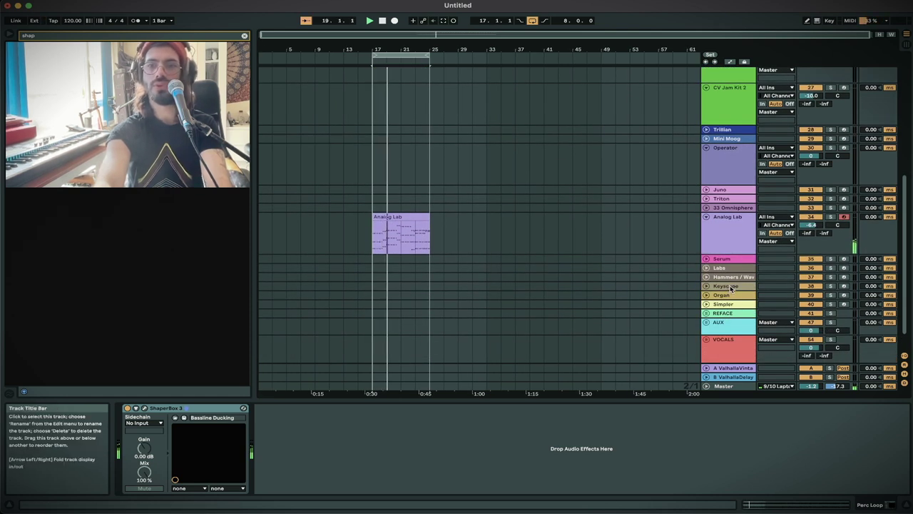
scroll(730, 296, down, 1)
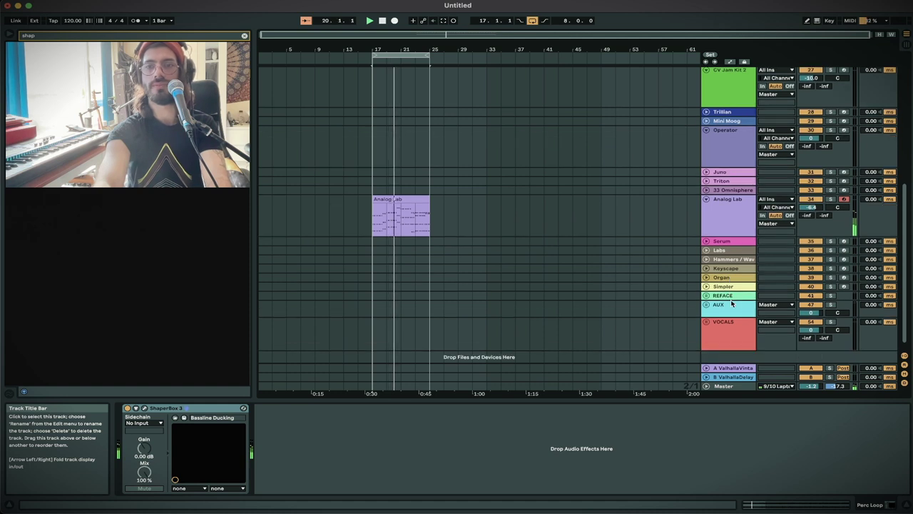
click(733, 241)
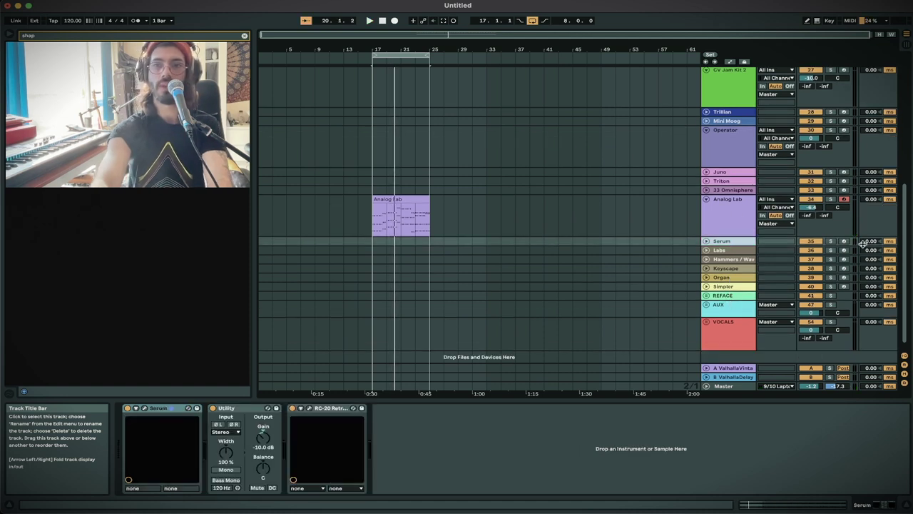
click(845, 241)
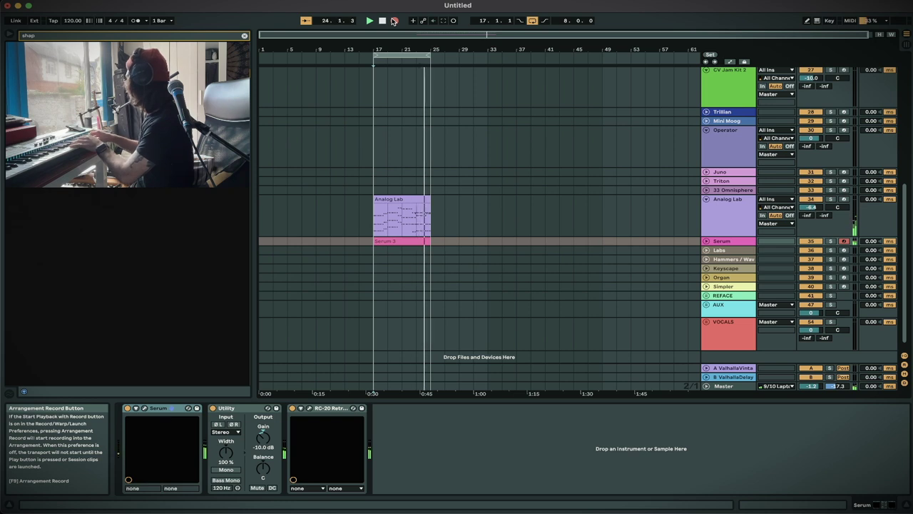
Replay the recorded Serum clip and switch the Serum synth to the preset LXR_CLASSIC_HOLY_CS80_2.
key(space)
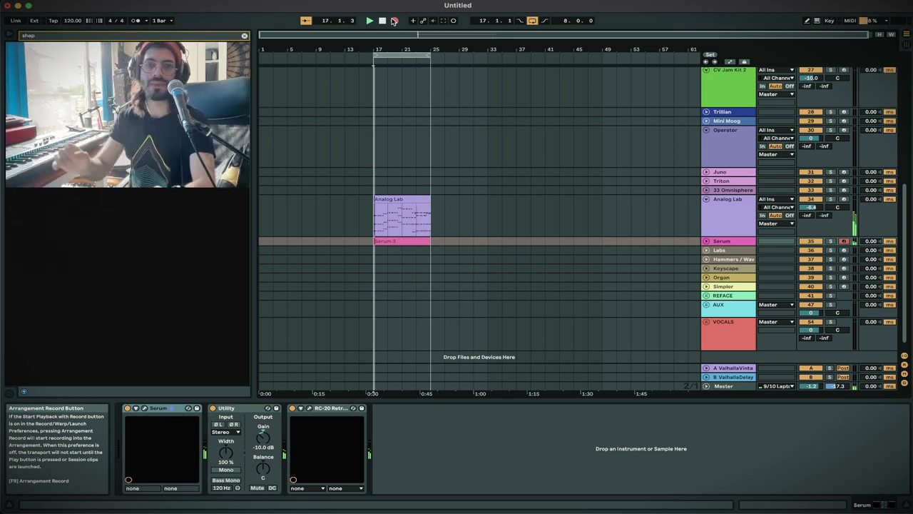
click(389, 241)
key(space)
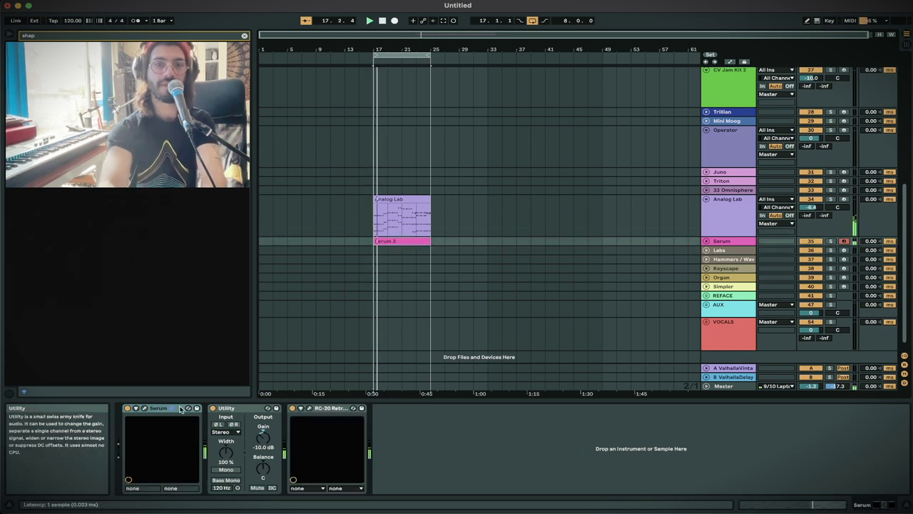
click(144, 408)
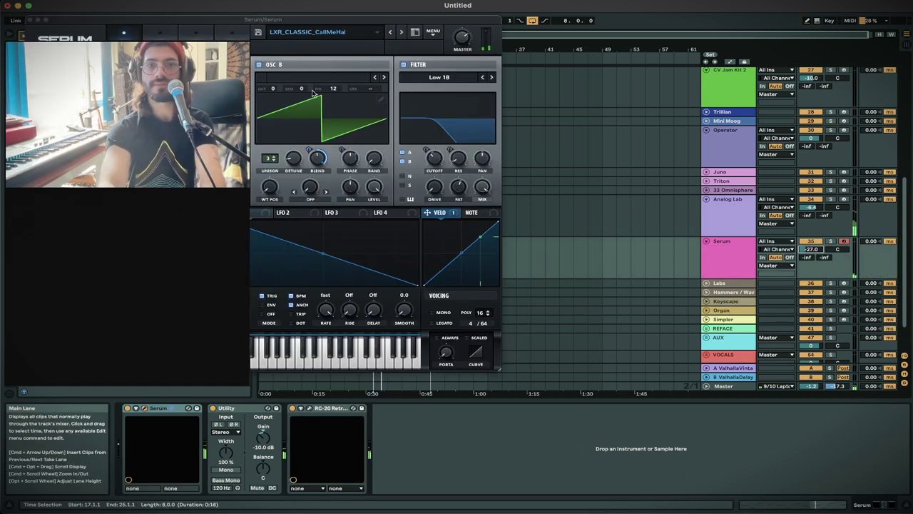
click(401, 32)
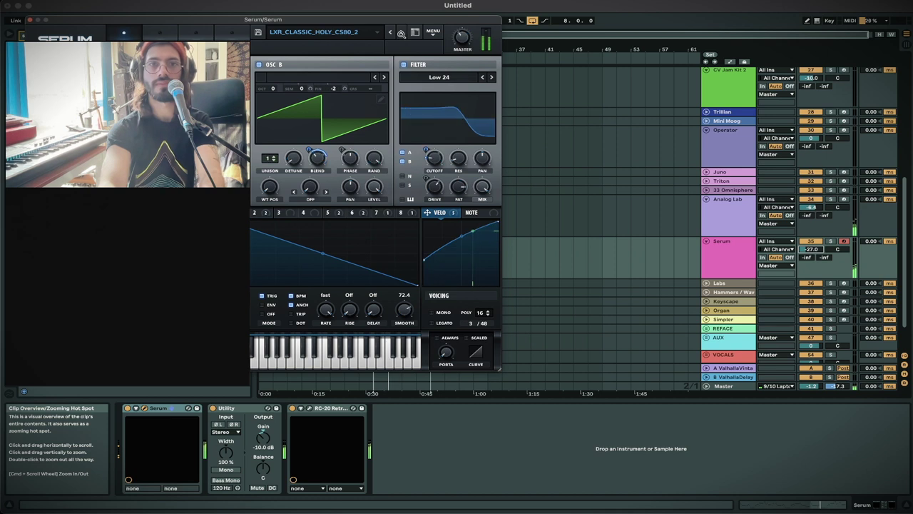
click(30, 20)
Open the recorded Serum clip and quantize the start of all its notes to 1/8 at 100%.
double_click(398, 240)
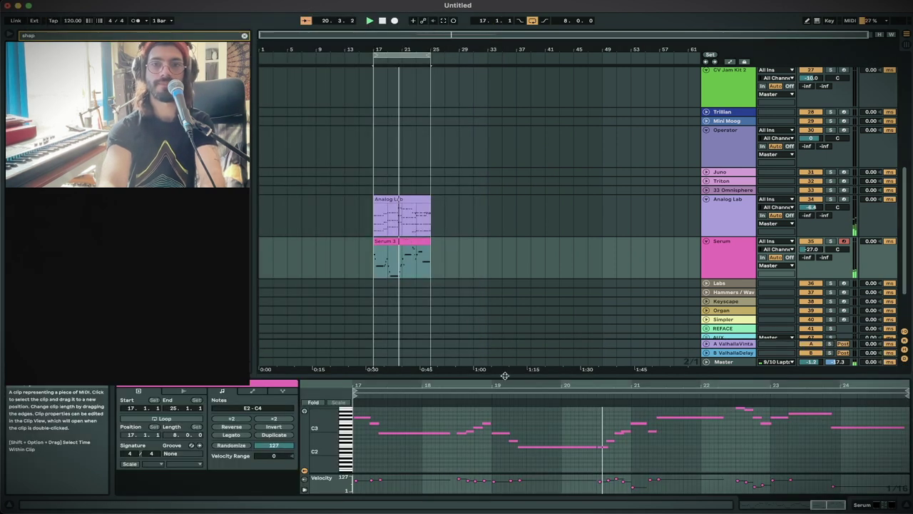
click(610, 460)
key(space)
scroll(609, 460, right, 1)
click(608, 457)
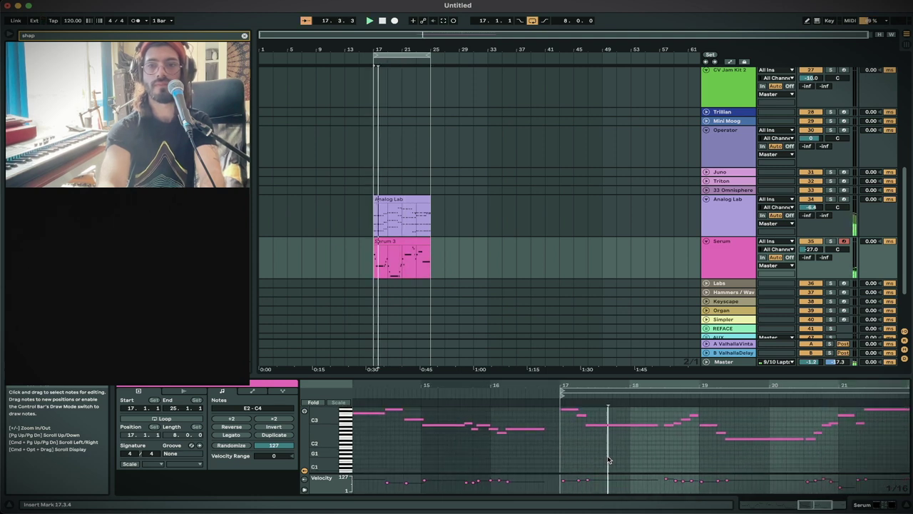
key(super+a)
key(super+shift+u)
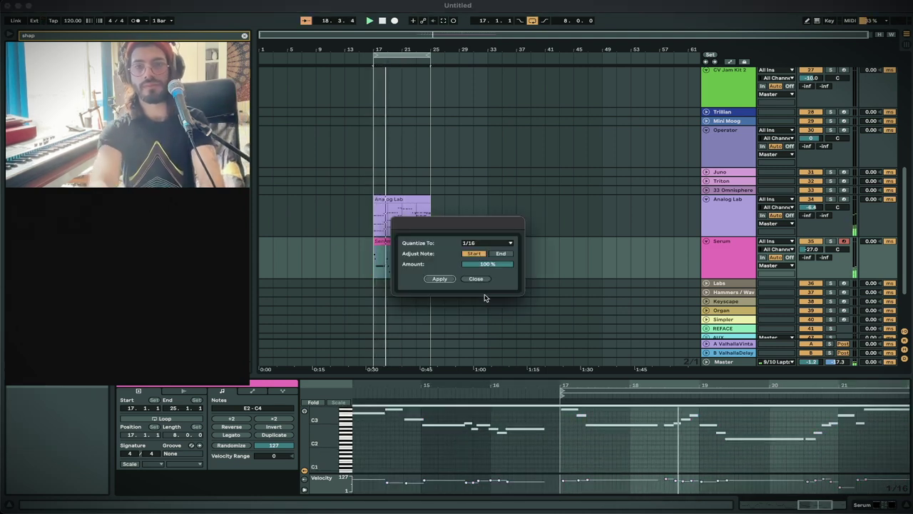
click(488, 242)
click(476, 264)
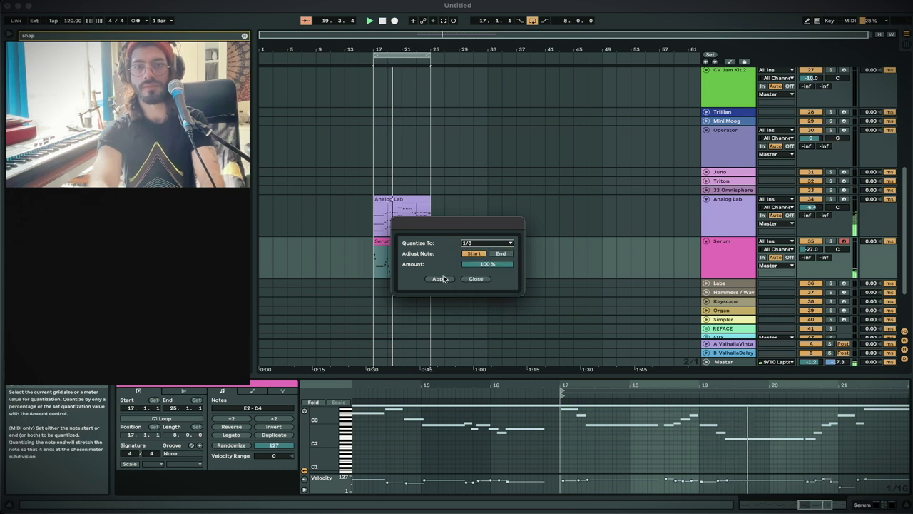
click(441, 279)
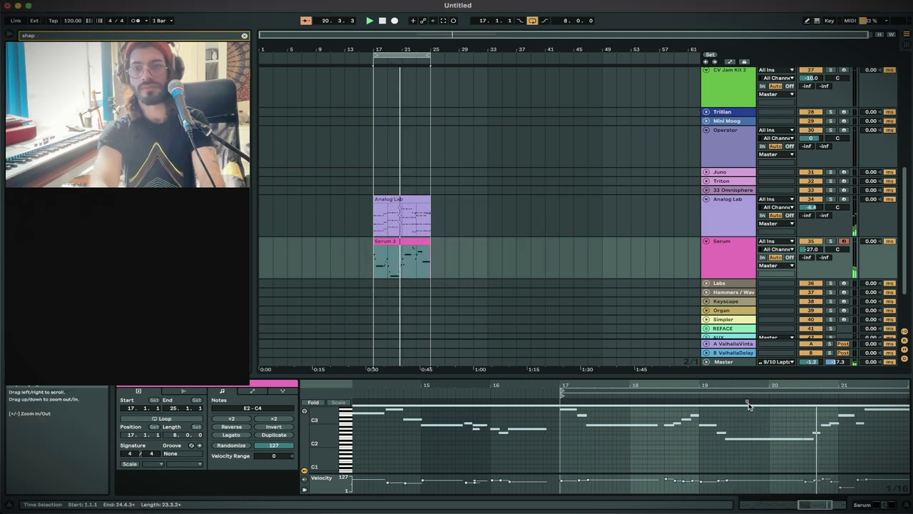
scroll(822, 455, up, 2)
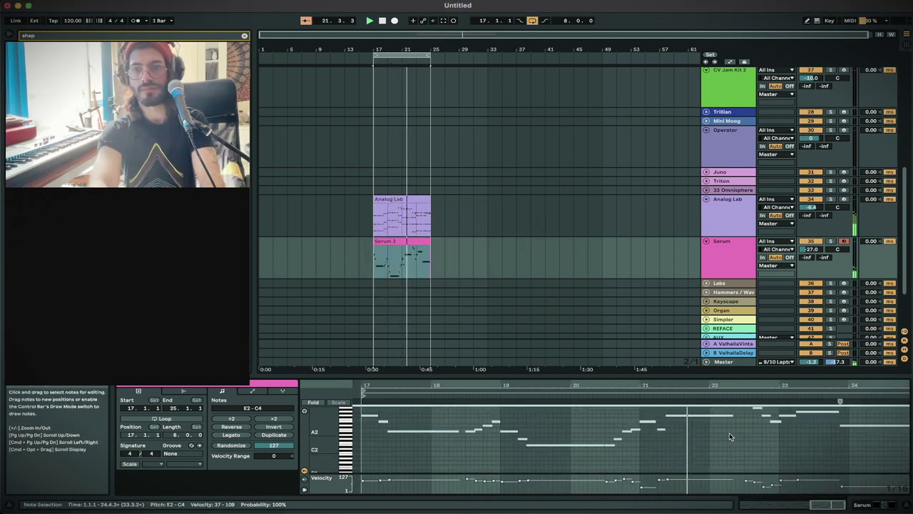
scroll(730, 437, up, 2)
scroll(729, 437, right, 2)
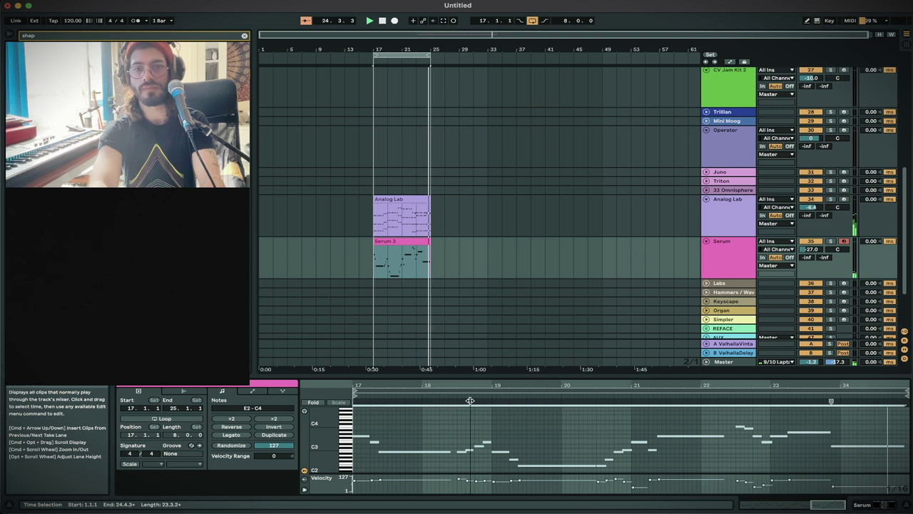
scroll(469, 401, left, 2)
Paste the Bassline Ducking ShaperBox 3 at the end of the Serum track's device chain.
click(719, 214)
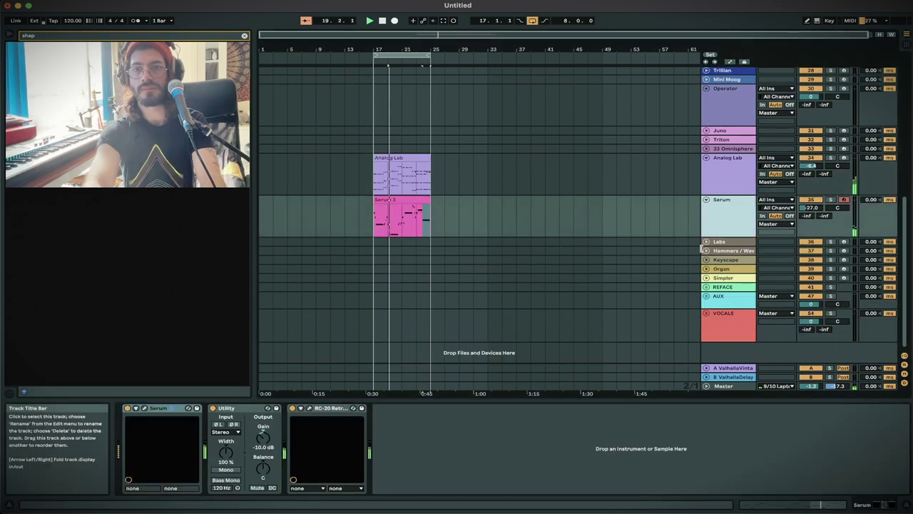
click(575, 437)
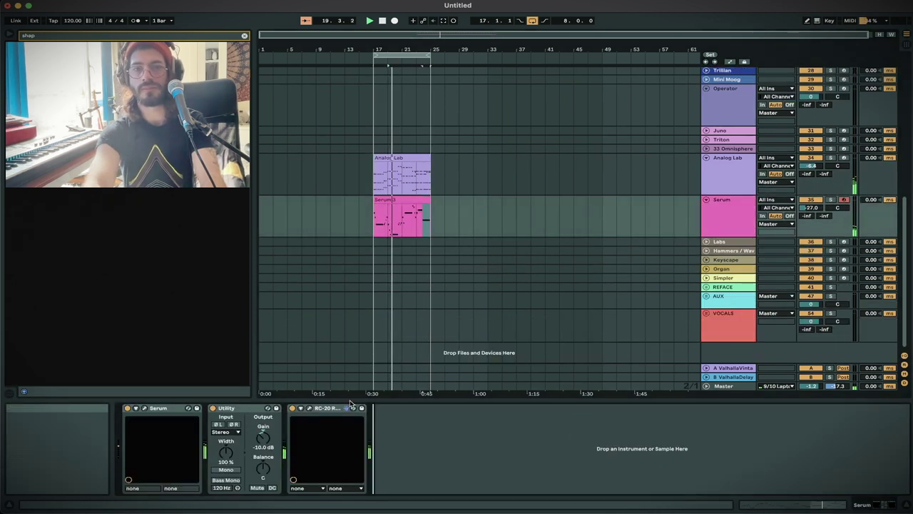
Open the Serum track's RC-20 Retro Color and enable its Digital module.
click(308, 408)
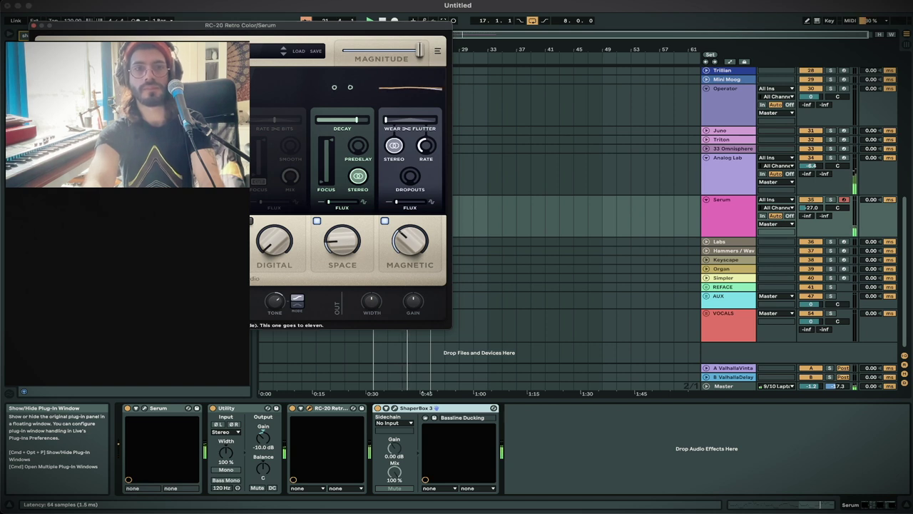
click(272, 225)
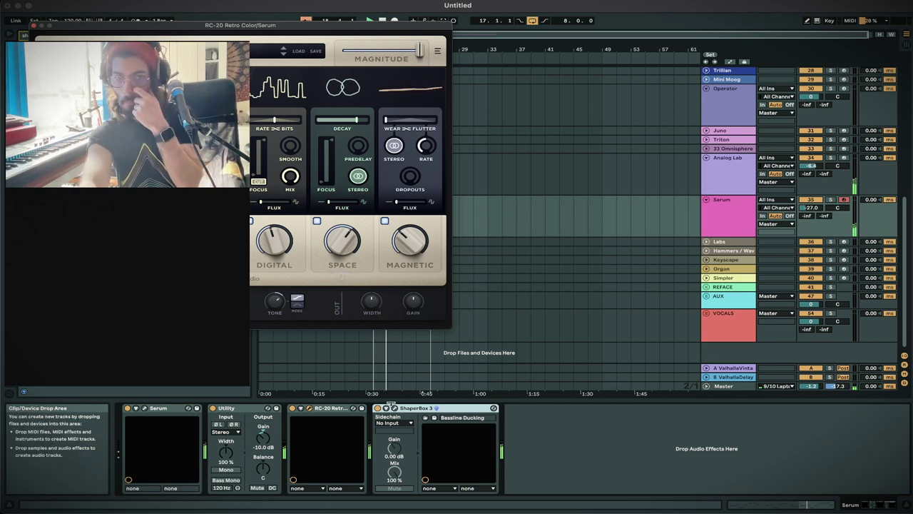
Open the Serum track's ShaperBox 3 and reduce the Volume shaper's Mix to 66%.
click(394, 408)
drag(763, 100, 764, 112)
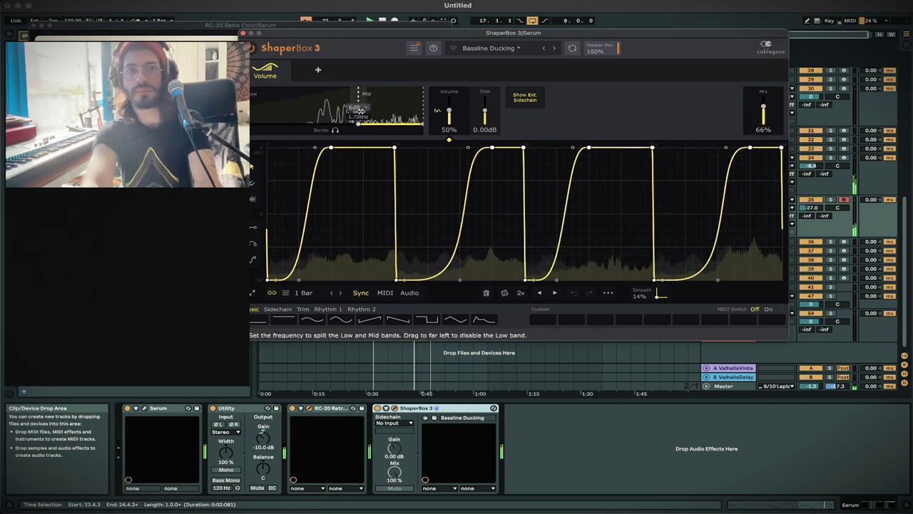
double_click(758, 107)
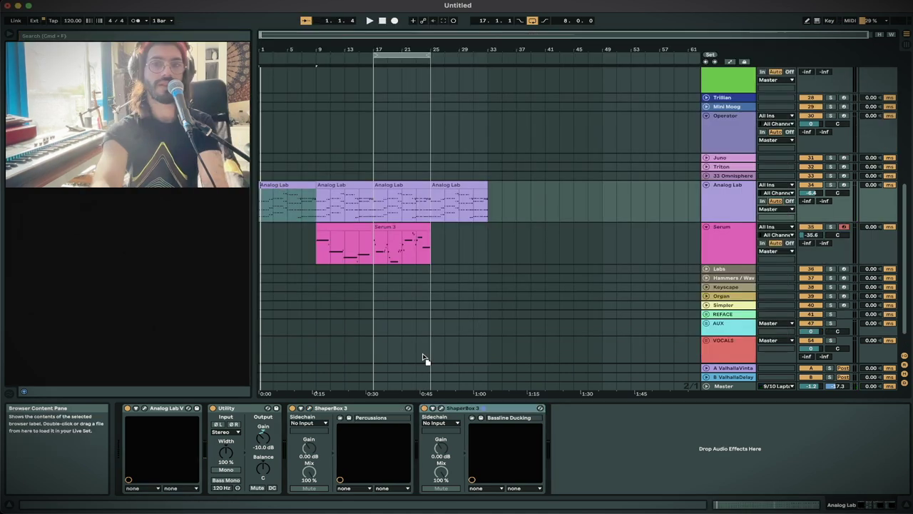
Add an Auto Filter at the end of the Analog Lab track's chain and make it a low-pass filter.
drag(424, 359, 592, 451)
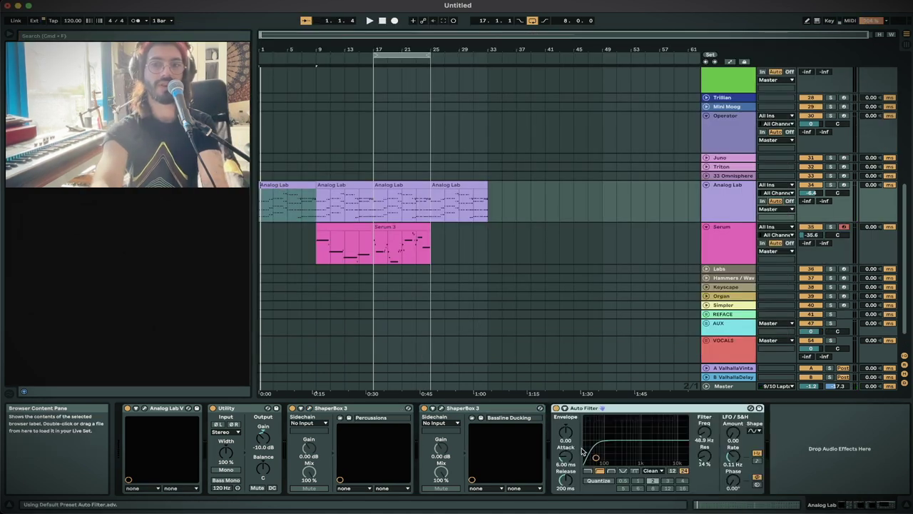
click(589, 471)
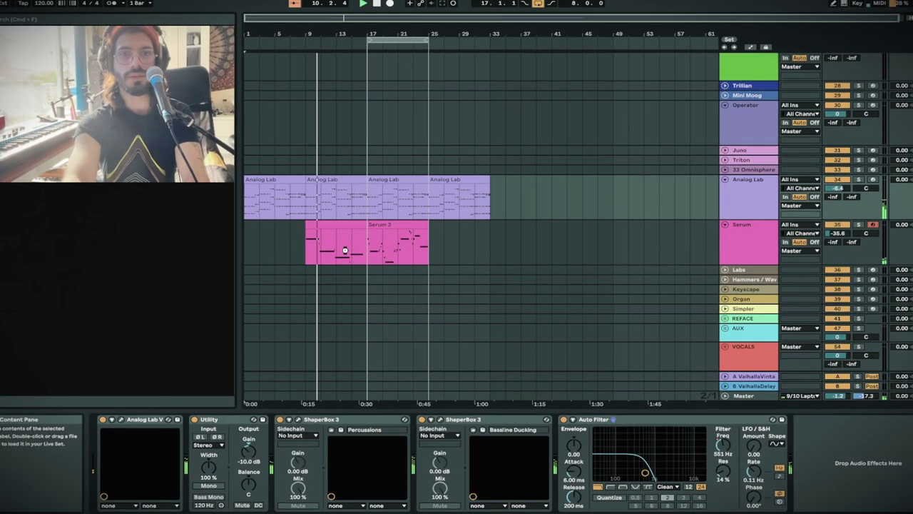
Show automation for the Serum track and shape its Auto Filter frequency curve, pulling it down near bar 17.
click(344, 250)
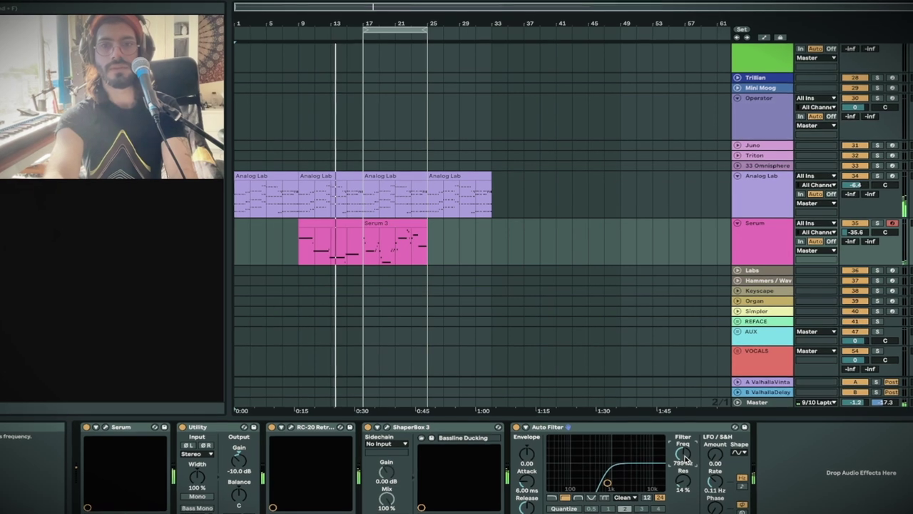
key(a)
click(341, 246)
drag(363, 245, 359, 268)
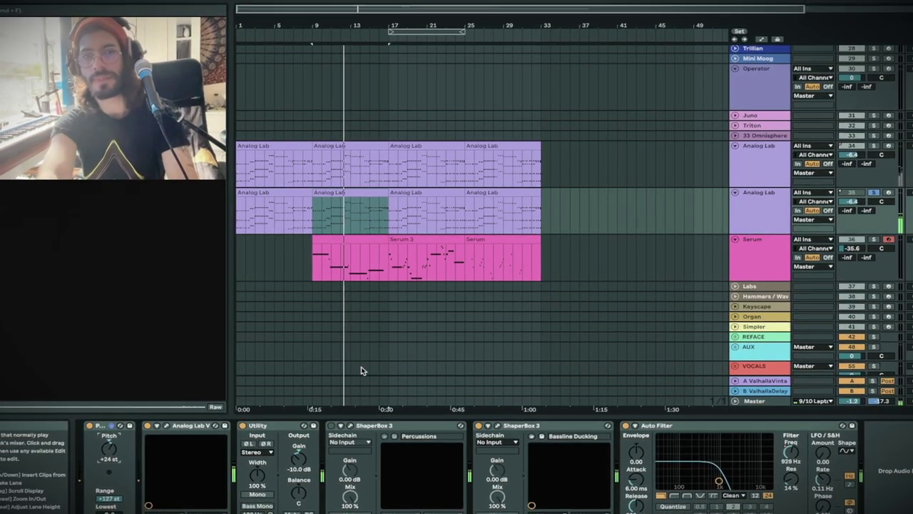
Rename the upper Analog Lab track to Main Synth Pad and the lower one to Synth Pad.
click(763, 167)
key(super+r)
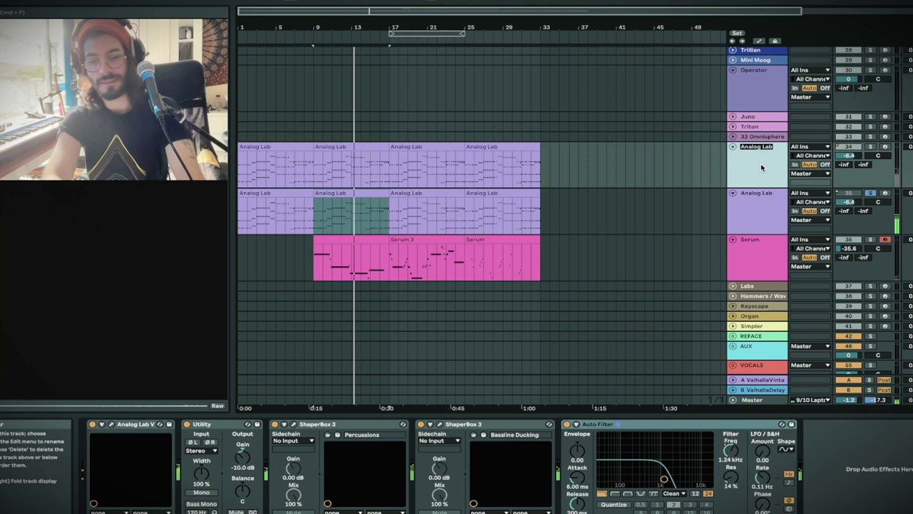
text(Main Synth Pad)
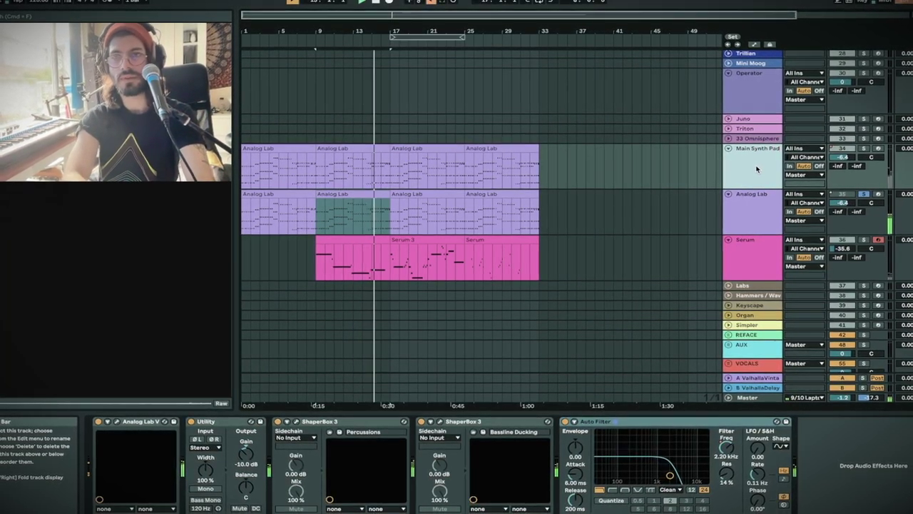
click(758, 200)
key(super+r)
text(Synth Pad)
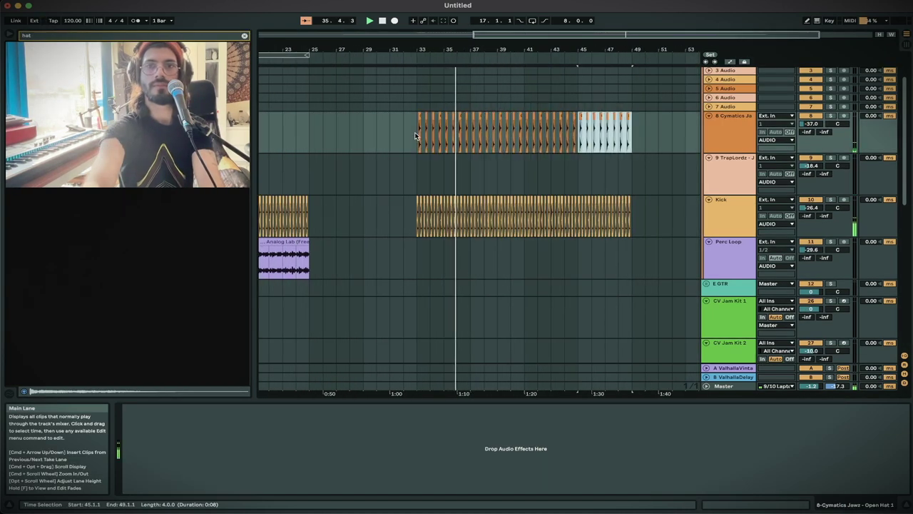
Select the open hat clips between bars 33 and 41 on the Cymatics track.
drag(416, 135, 525, 137)
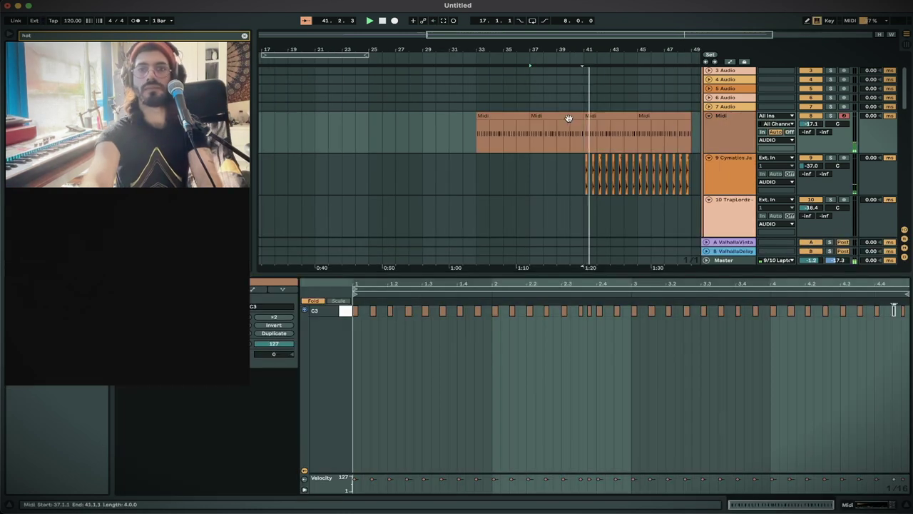
Duplicate the two Midi clips at bars 33 to 41 so the copies span bars 41 to 49.
click(569, 117)
shift+click(508, 116)
key(super+d)
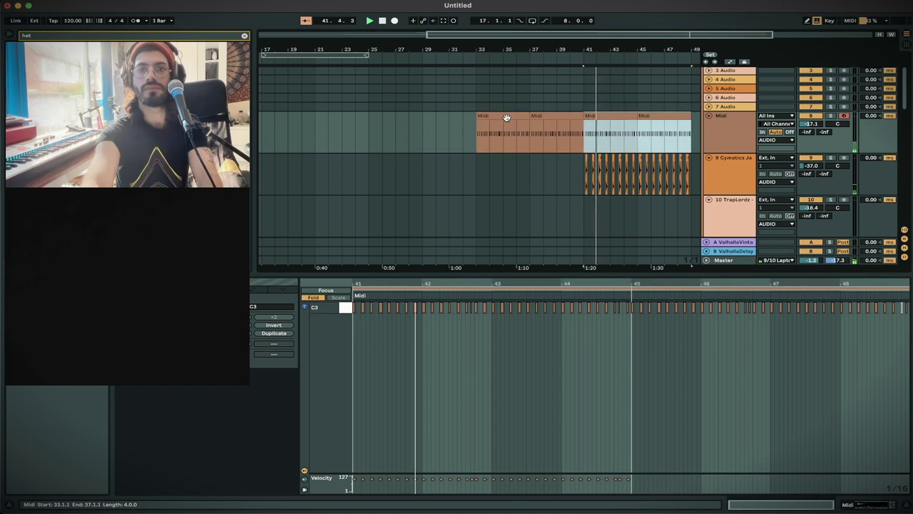
Set the Cymatics open hat track's volume to -41.7 dB.
click(812, 166)
drag(812, 166, 812, 163)
Switch from the clip notes to the Midi track's devices and arm the Omnisphere track for recording.
scroll(515, 178, down, 3)
key(shift+Tab)
scroll(542, 260, down, 1)
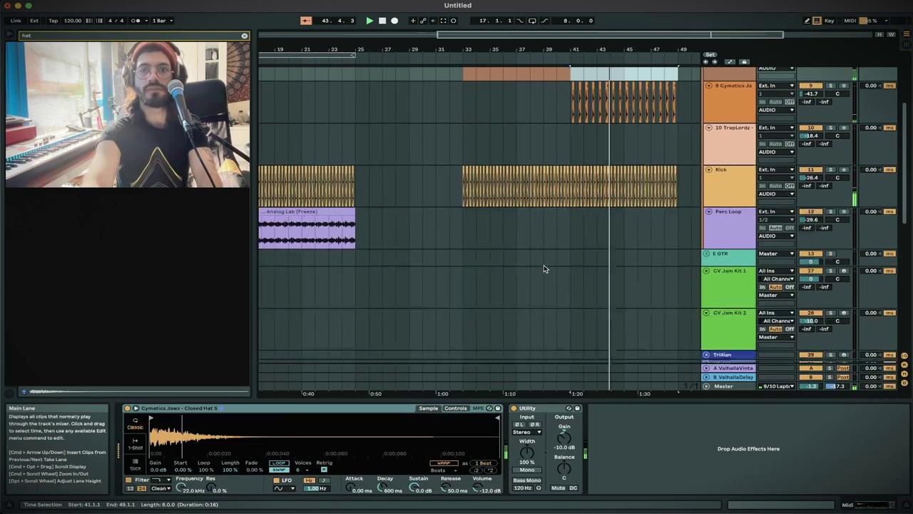
scroll(544, 266, down, 8)
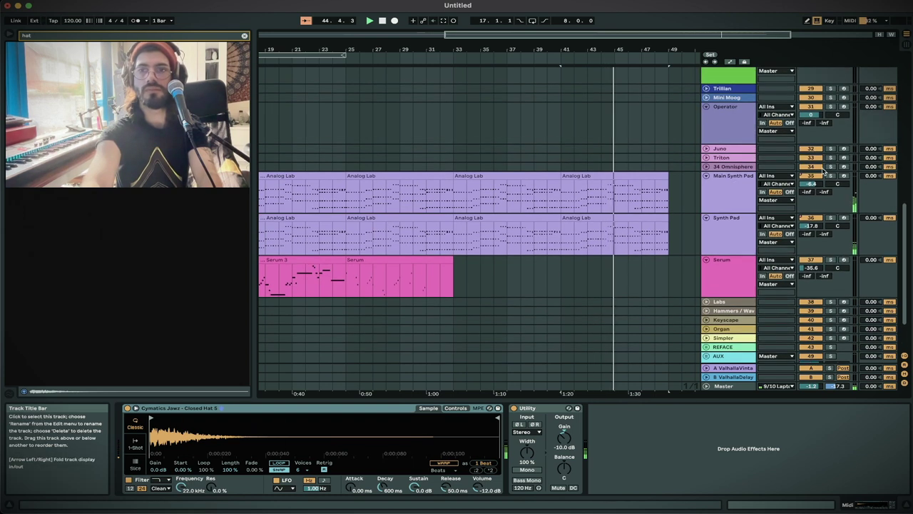
click(843, 167)
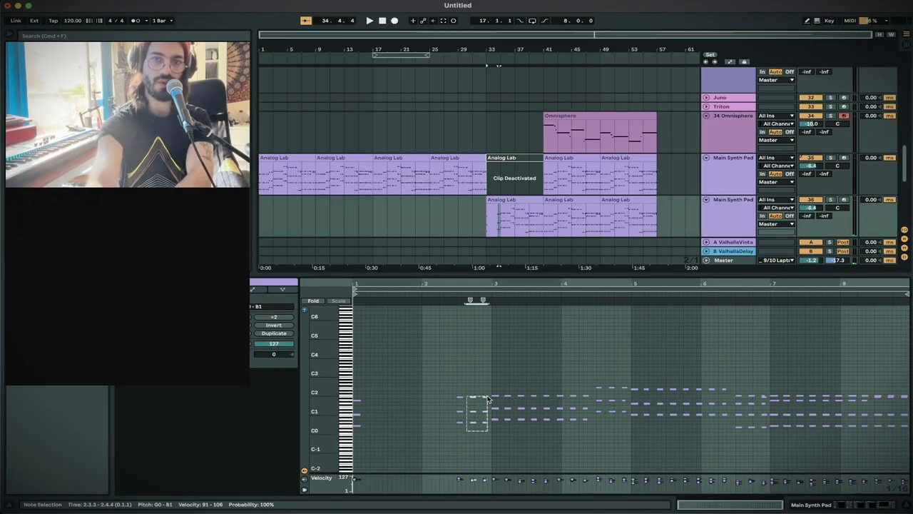
Delete the repeated chord notes following the first bar 3 chord in the lower Main Synth Pad clip starting at bar 33, and start playback.
drag(506, 428, 587, 366)
key(Delete)
key(space)
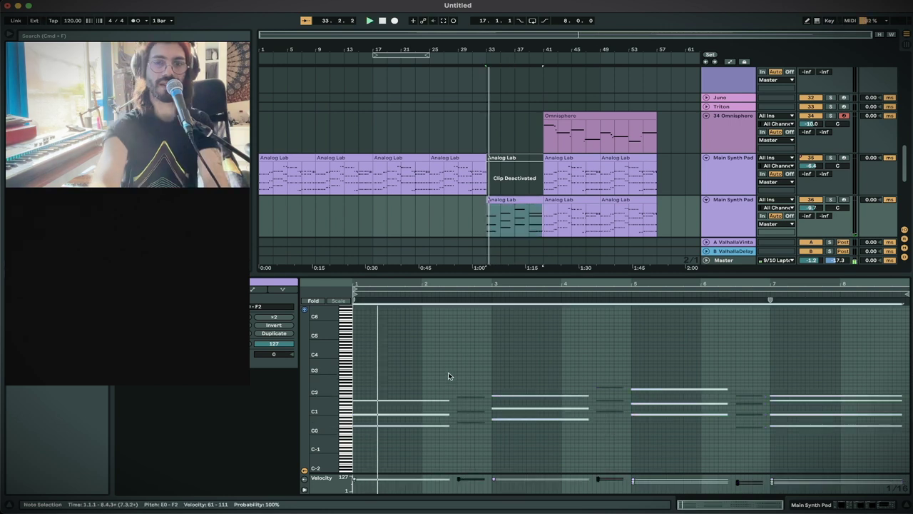
click(449, 376)
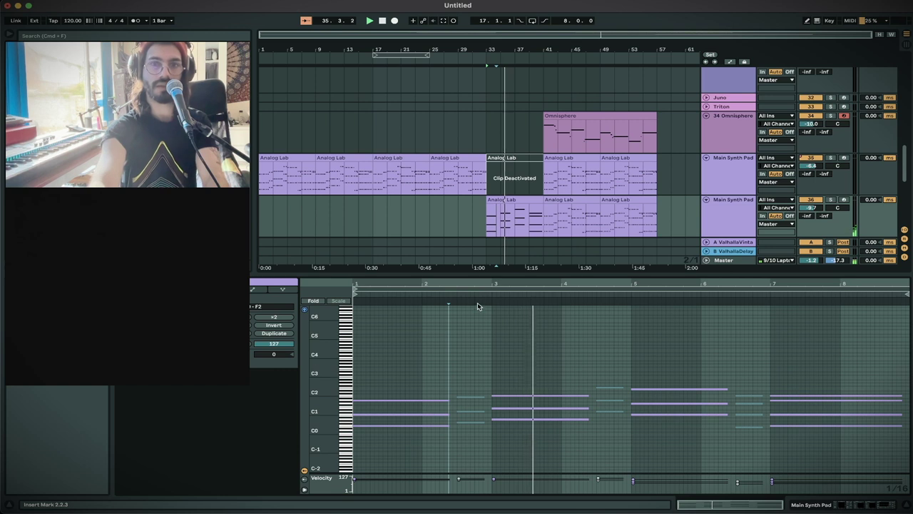
Duplicate the held-chord clip on the lower Main Synth Pad track so its copies replace the clips at bars 41 to 57.
scroll(489, 171, down, 5)
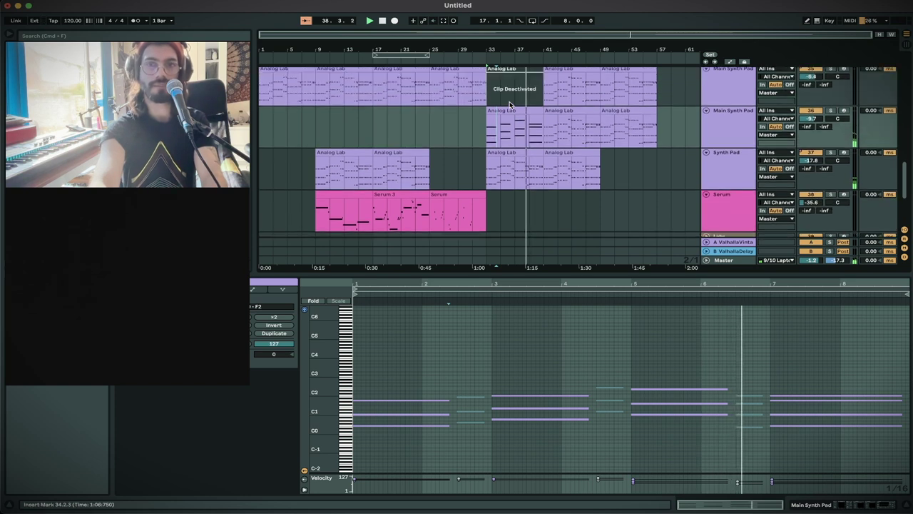
scroll(511, 123, up, 2)
key(super+d)
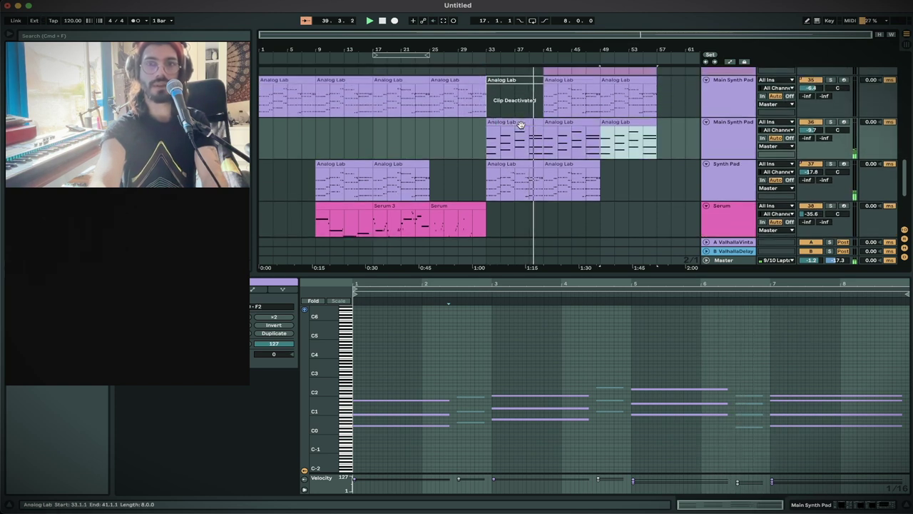
scroll(521, 125, up, 1)
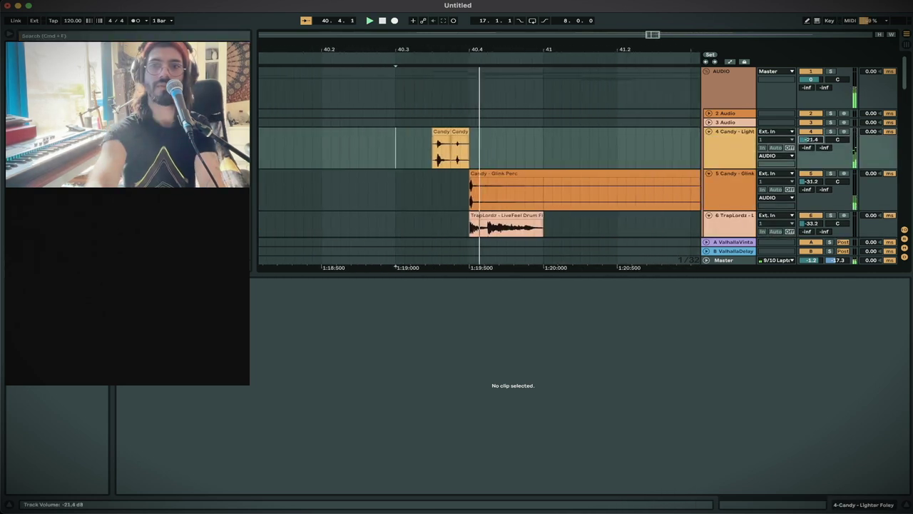
Add a long fade-out to the Candy Glink Perc clip in the fill before bar 41.
drag(623, 171, 473, 160)
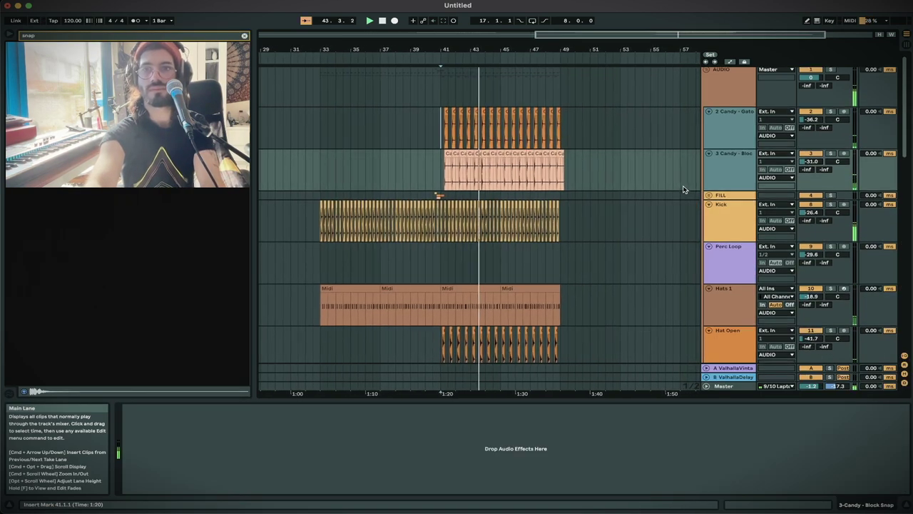
Toggle solo on the AUDIO group and pan the Useful shaker loop track to 17R.
scroll(684, 190, down, 2)
scroll(685, 190, up, 2)
click(829, 73)
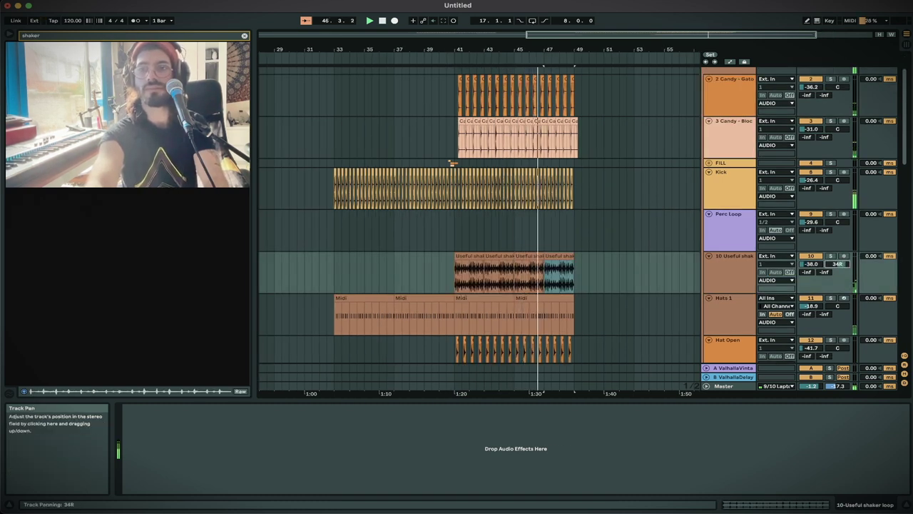
drag(837, 264, 838, 284)
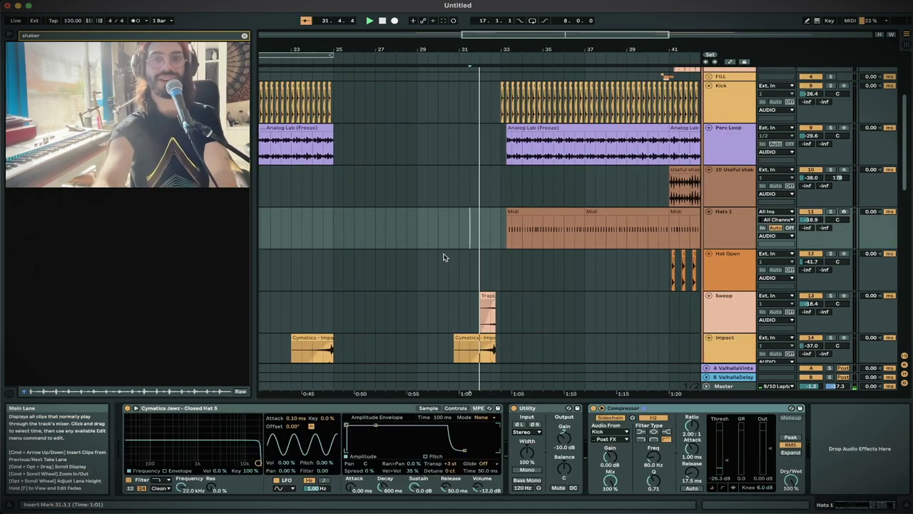
Deactivate the Synth Pad clip at bars 33 to 41 and play through that section.
scroll(442, 254, up, 3)
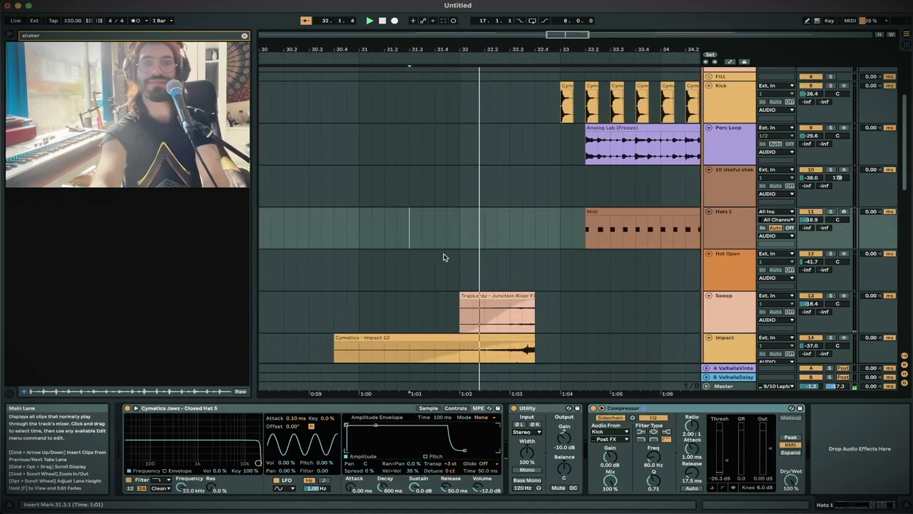
scroll(443, 256, down, 10)
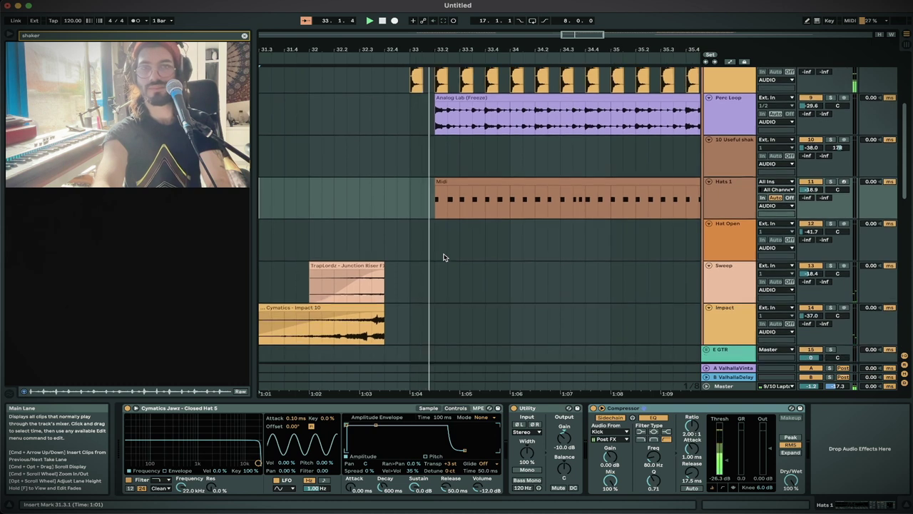
key(0)
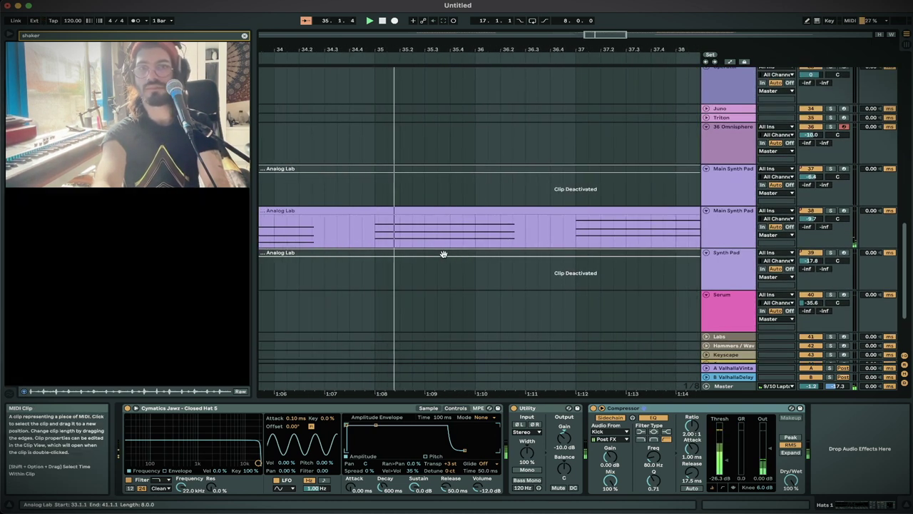
scroll(443, 254, down, 5)
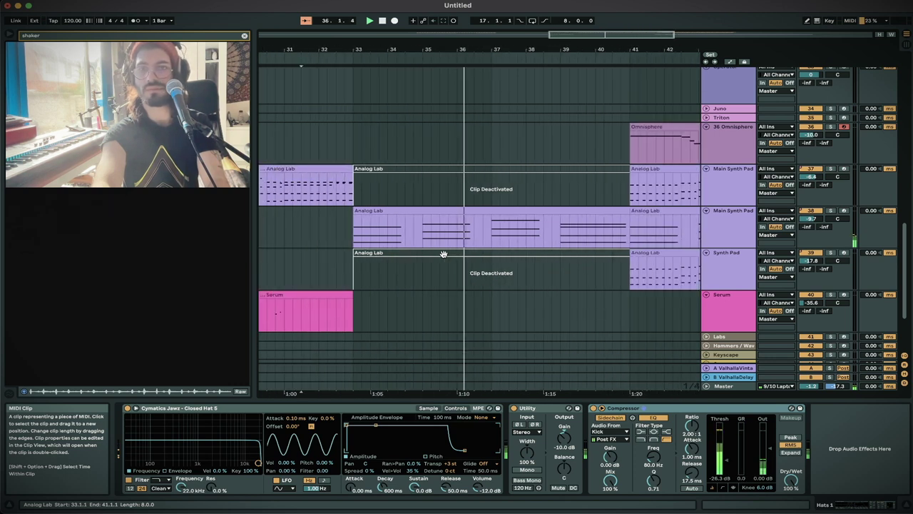
scroll(443, 253, up, 1)
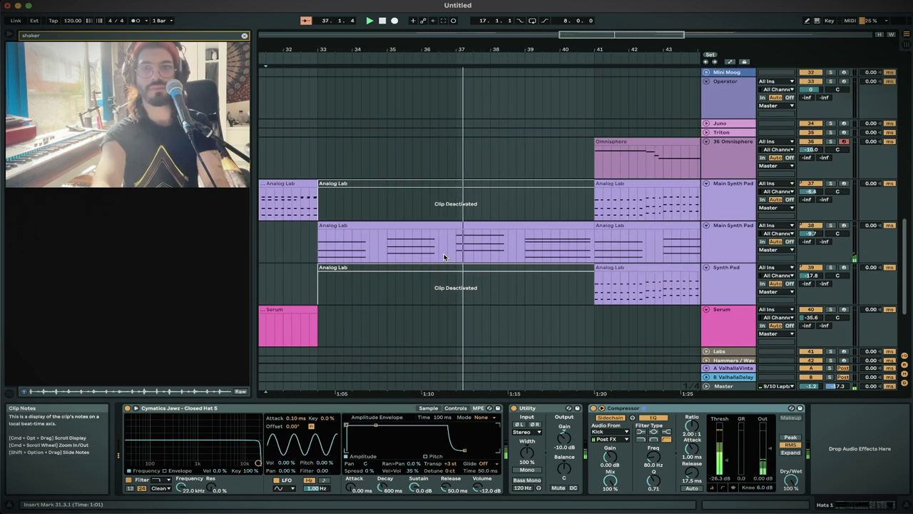
scroll(443, 257, right, 1)
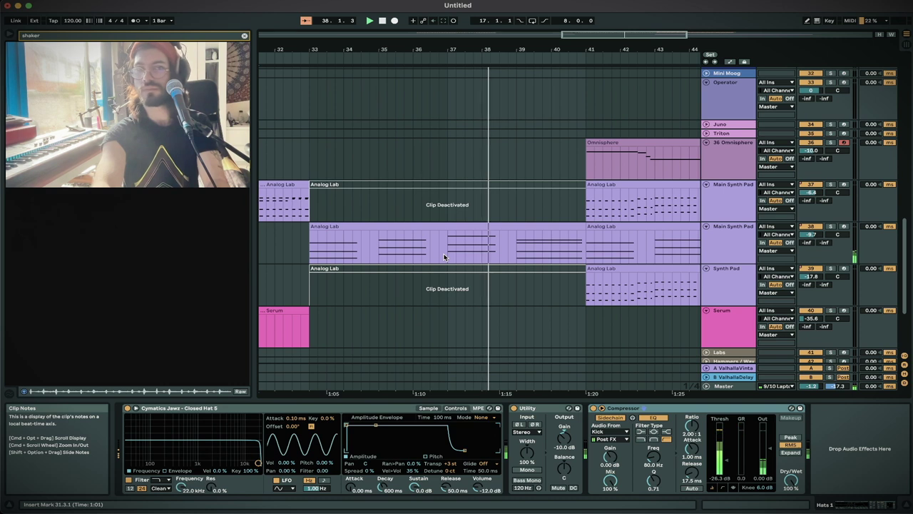
scroll(443, 257, down, 4)
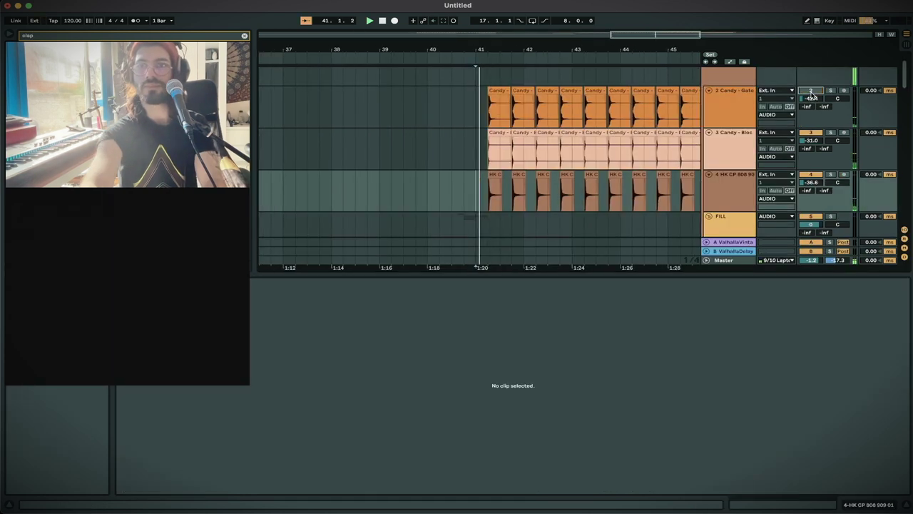
Set the HK CP 808 909 clap track's volume to -35.3 dB.
drag(812, 182, 811, 188)
click(583, 192)
scroll(583, 192, down, 5)
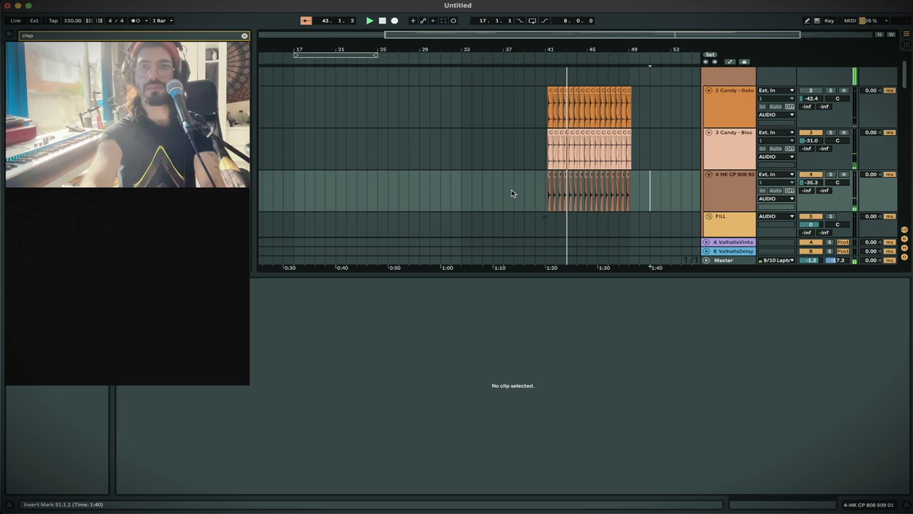
Select the clap clips on the HK CP 808 909 track from before bar 41 to bar 51, and stop playback.
drag(512, 195, 650, 200)
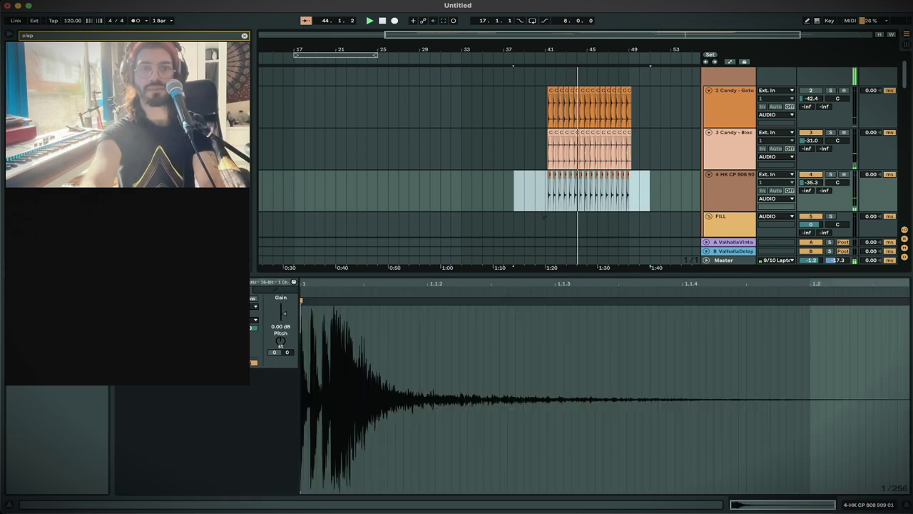
key(super+Tab)
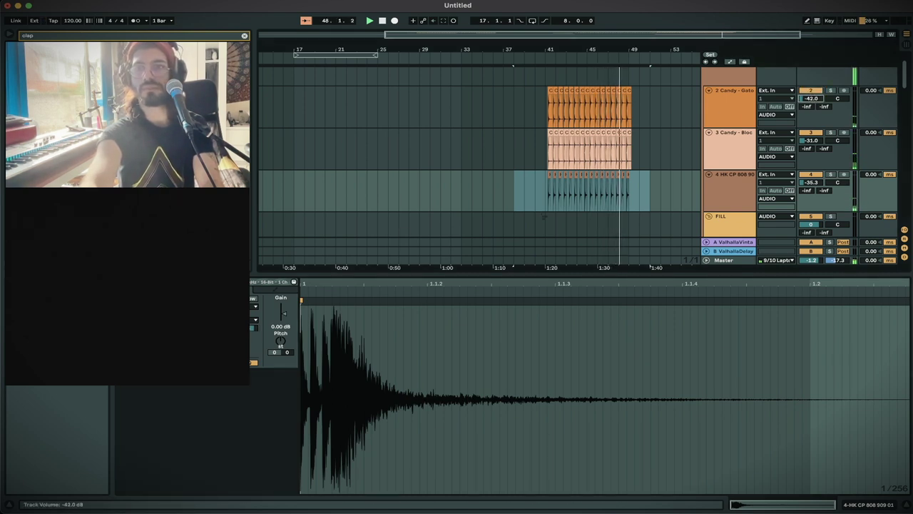
scroll(632, 178, up, 8)
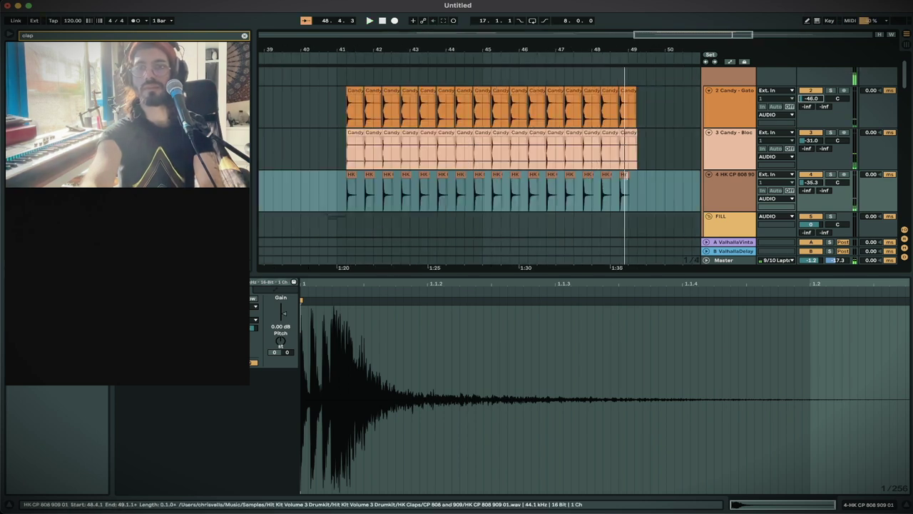
key(space)
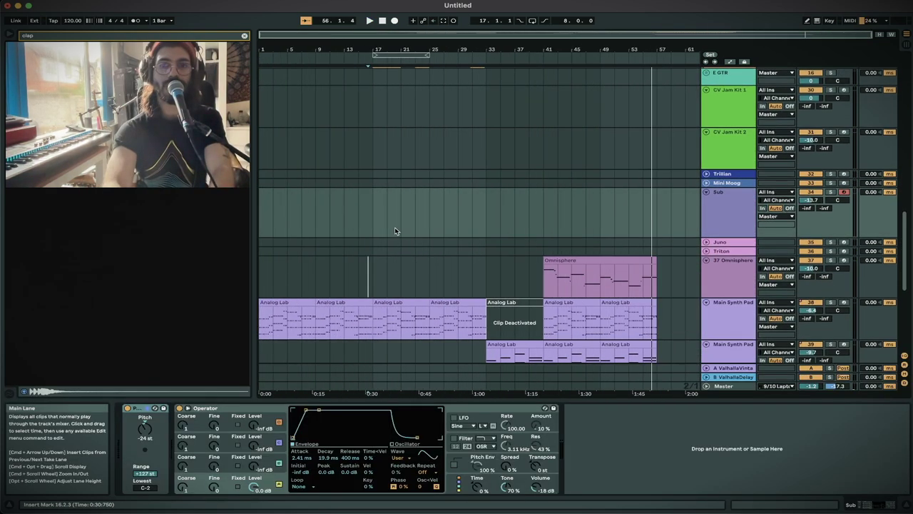
Play the arrangement from bar 11 and record a bass part on the Sub track.
click(331, 220)
key(space)
scroll(357, 221, up, 1)
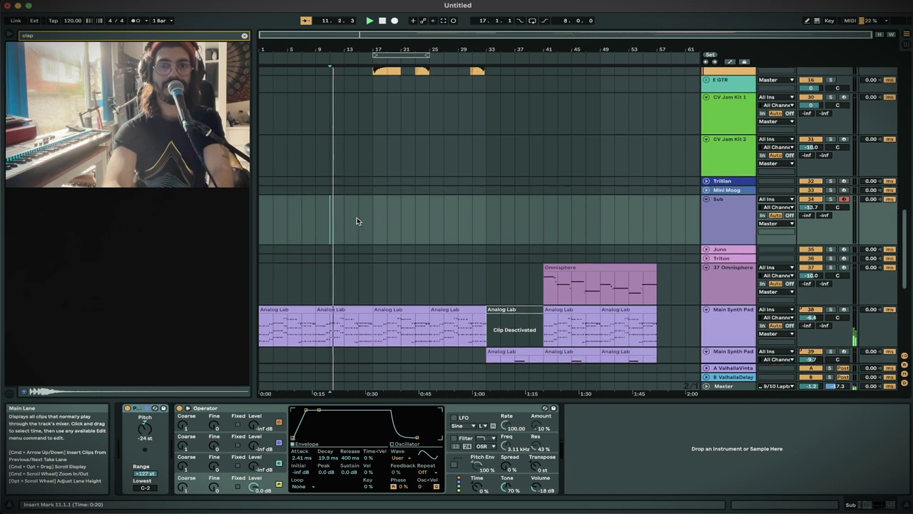
scroll(350, 221, up, 3)
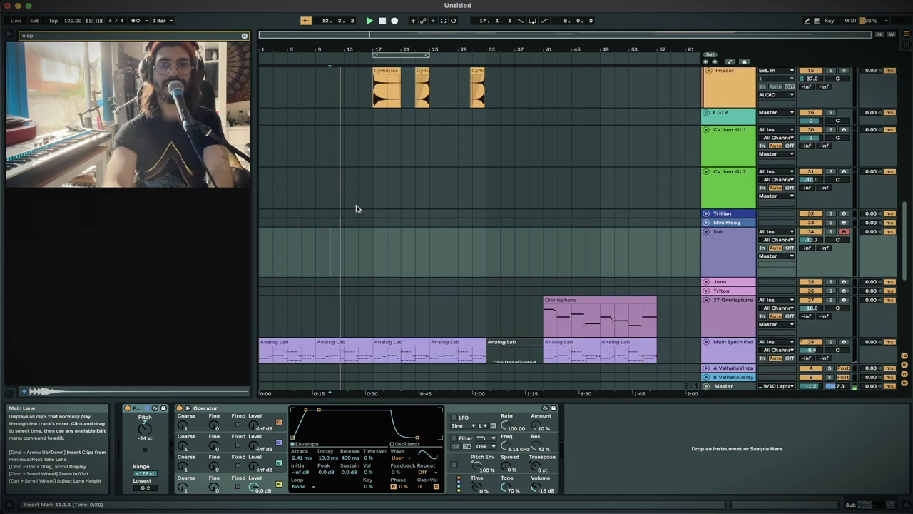
click(397, 21)
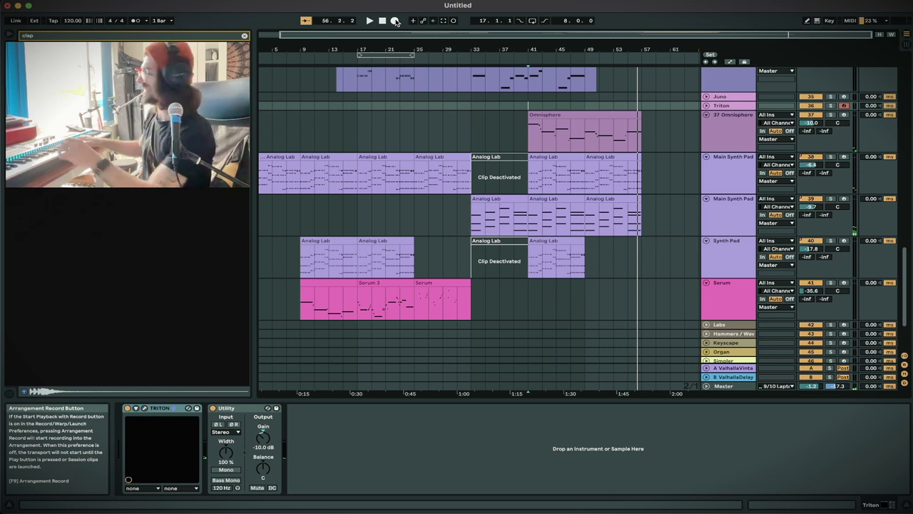
Record a part on the Triton track, move its clip to bars 25 to 33 and play it briefly.
click(395, 21)
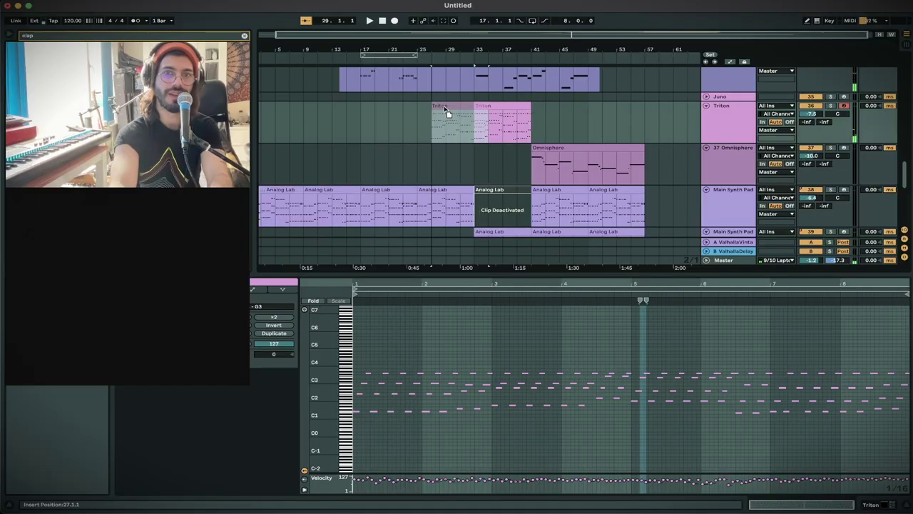
drag(435, 109, 426, 109)
key(space)
key(space)
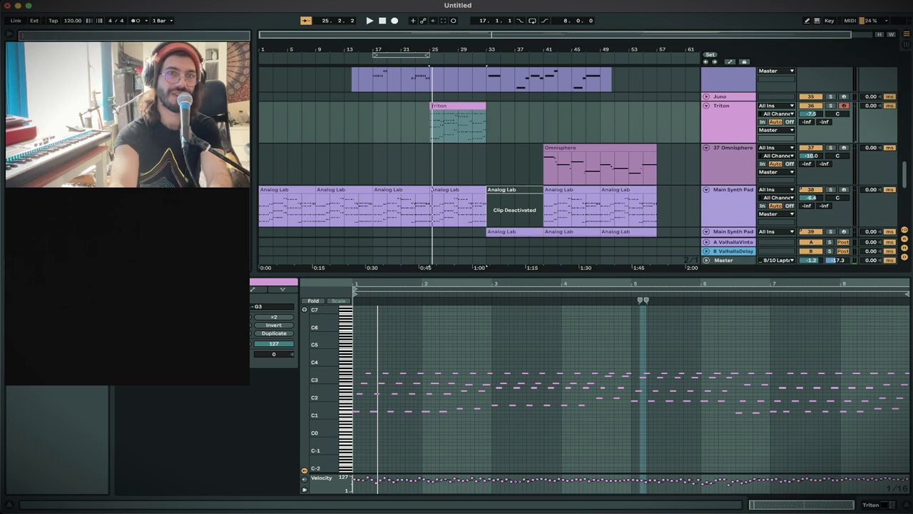
Add an Auto Filter to the Triton track, switch it to low-pass and raise its cutoff frequency to 144 Hz.
key(Return)
key(shift+Tab)
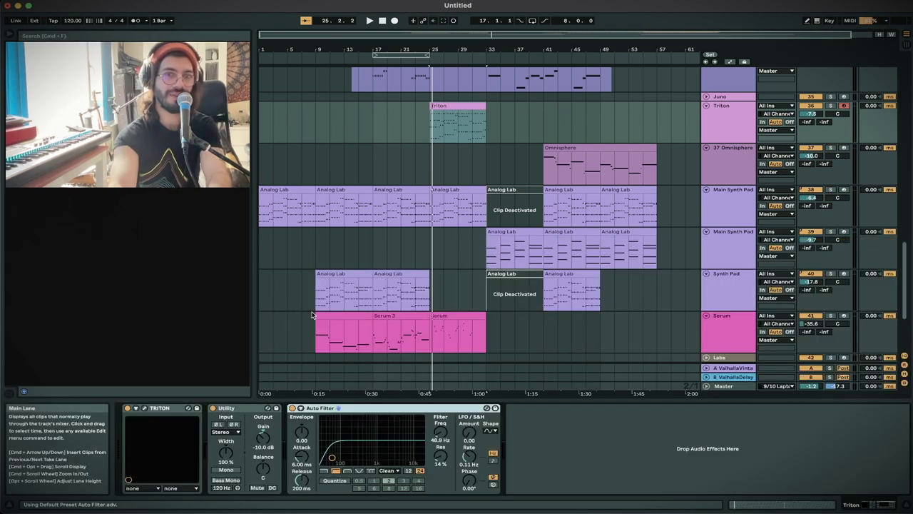
click(324, 471)
drag(443, 436, 443, 421)
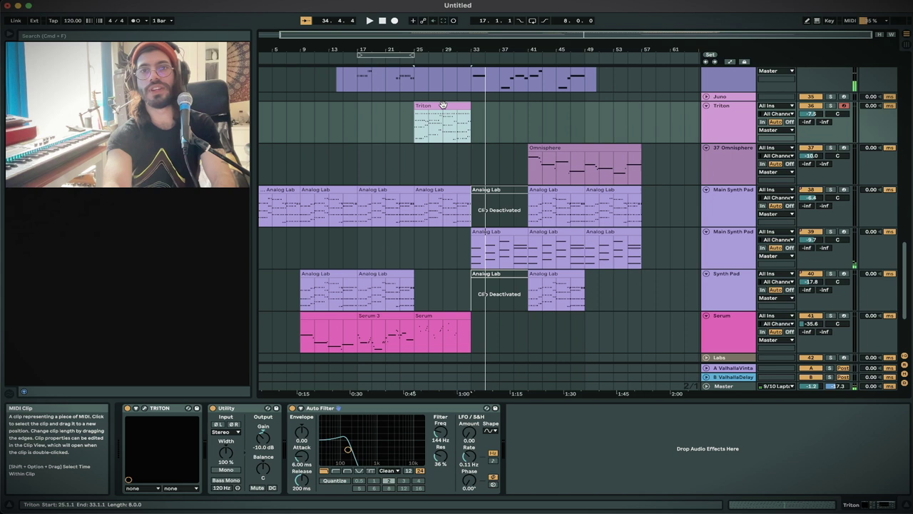
Duplicate the Triton clip to bars 33 to 41 and open the copy's notes.
key(super+d)
double_click(482, 107)
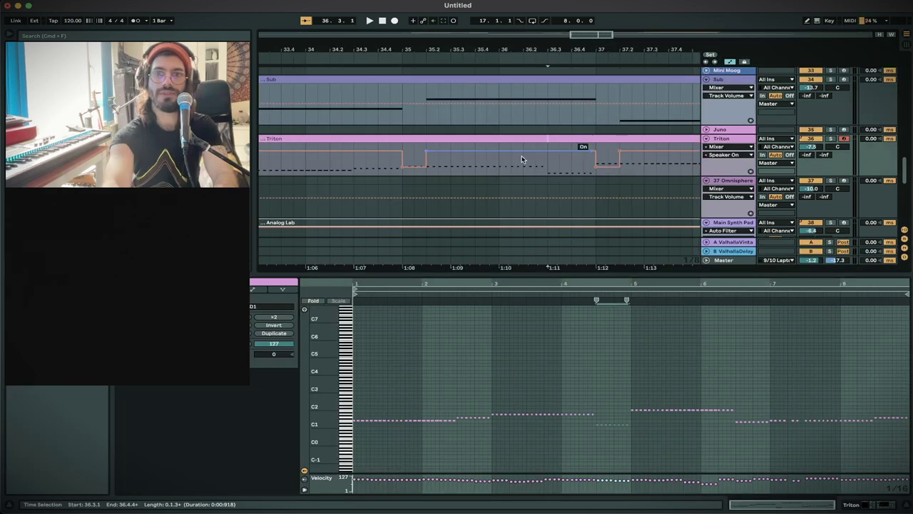
Play the section around bars 35 to 37 to check the Triton track's Speaker On automation.
key(space)
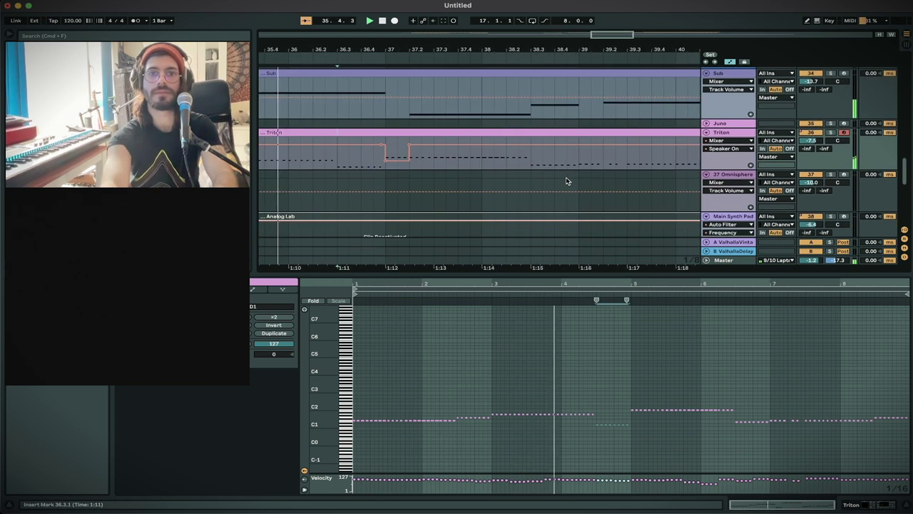
click(581, 165)
scroll(581, 165, right, 3)
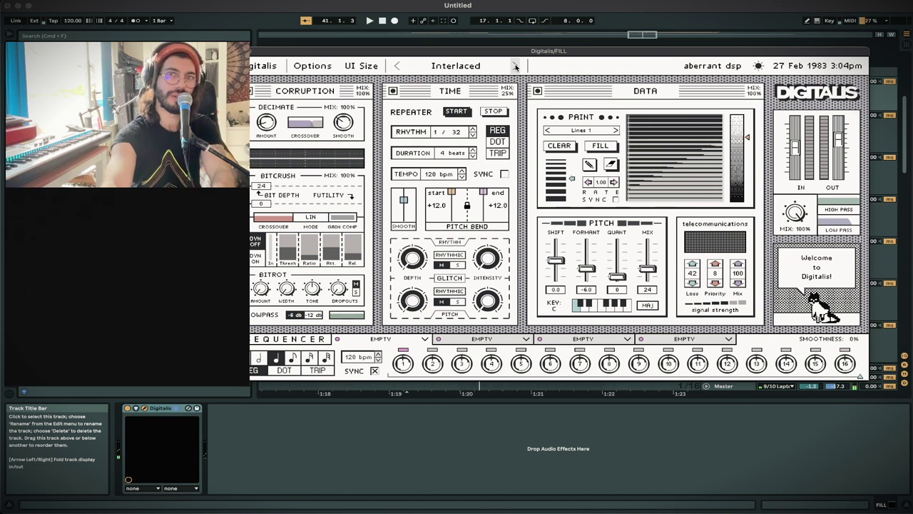
Choose the Cyber Dream preset in Digitalis on the FILL group, close the plug-in window and audition the fill before bar 41.
click(516, 66)
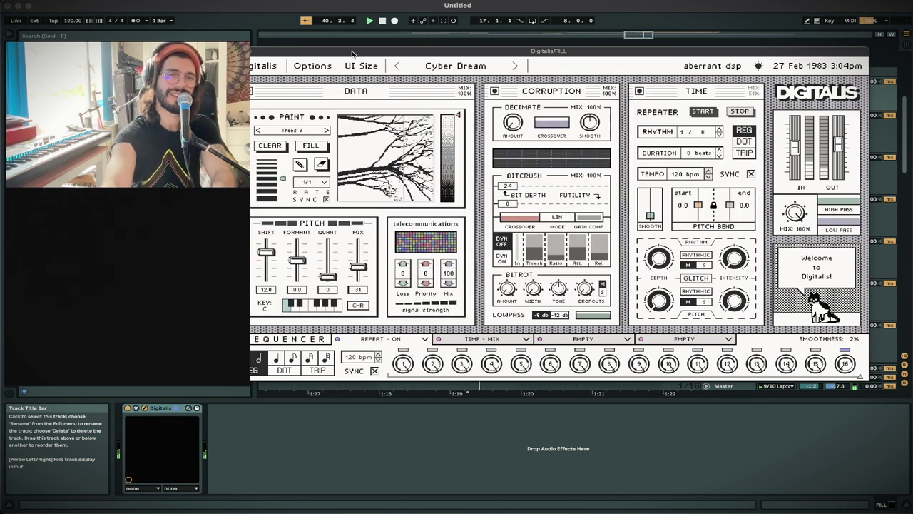
click(234, 51)
key(space)
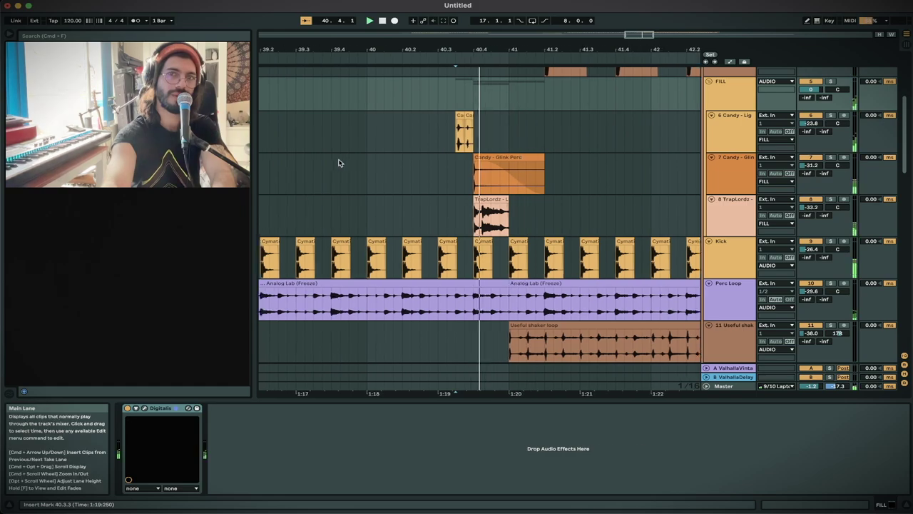
key(space)
scroll(337, 178, down, 2)
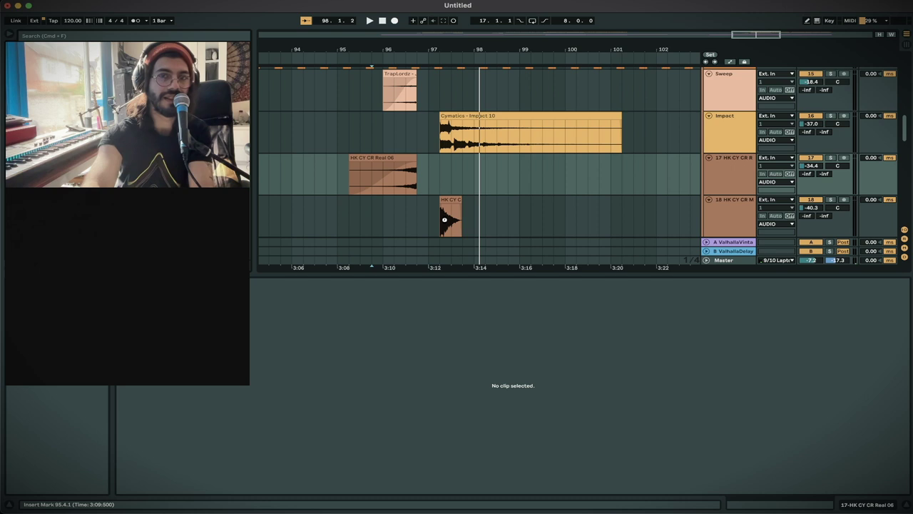
Move Echo ahead of the Valhalla plug-in on the HK CY CR MC crash track, set it to Ping Pong and play the crash.
click(444, 219)
key(shift+Tab)
drag(275, 410, 127, 410)
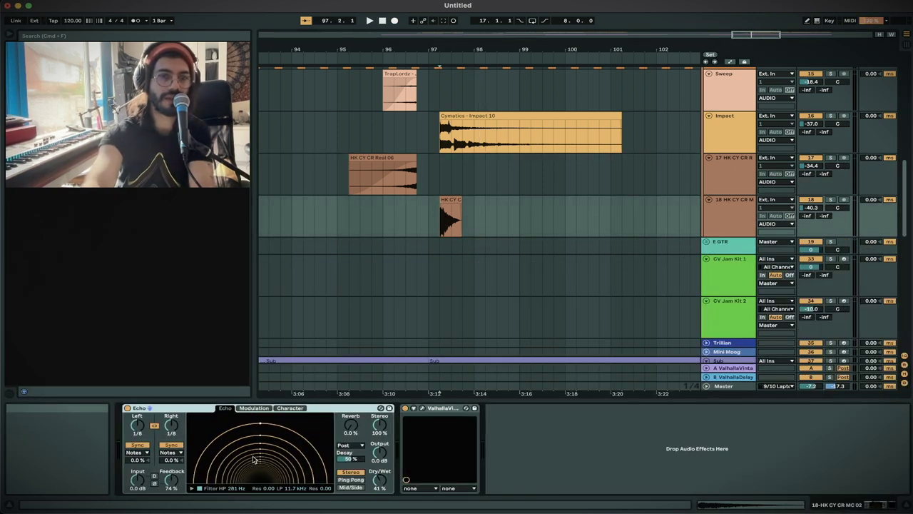
click(349, 481)
key(space)
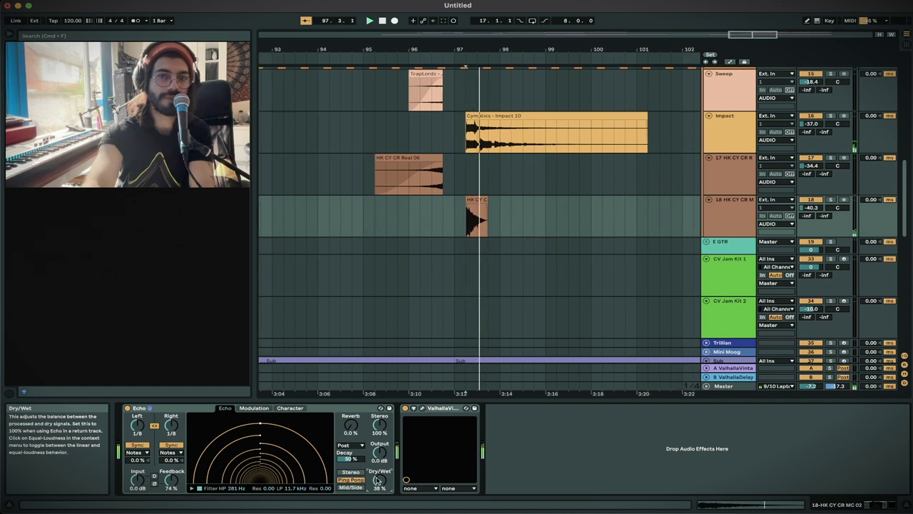
Solo the HK CY CR MC crash track and set its Echo to 1/4 triplet delays, 17% reverb and 44% dry/wet.
click(829, 200)
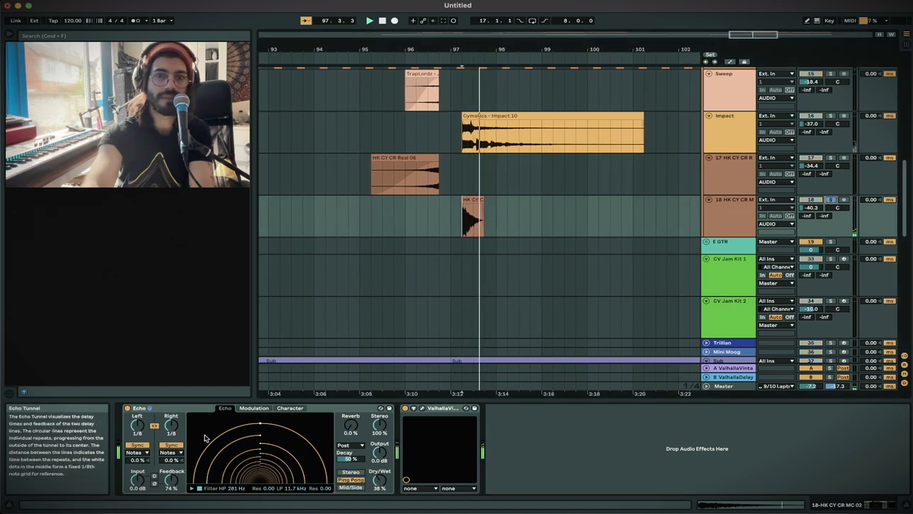
drag(172, 426, 171, 417)
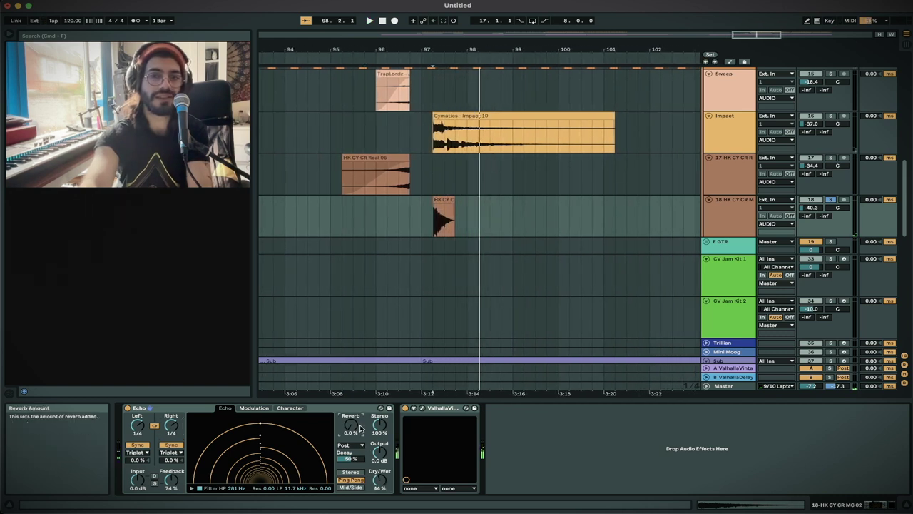
Move the HK CY CR MC crash clip and the Impact clip earlier to start at bar 97, and play the transition.
click(455, 200)
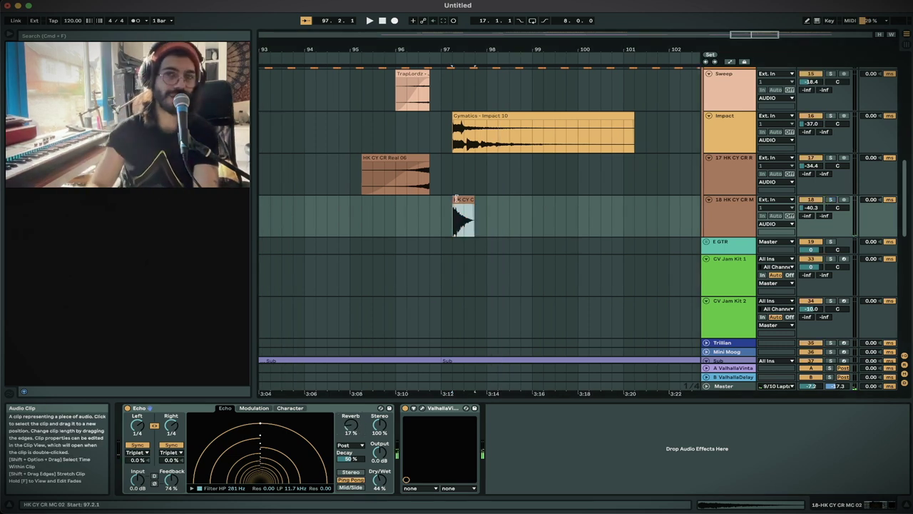
key(Left)
click(457, 116)
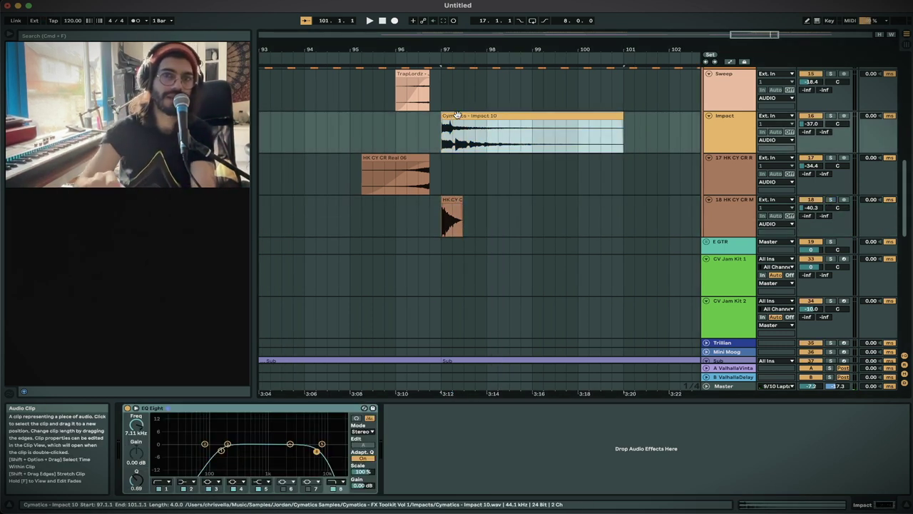
click(376, 150)
key(space)
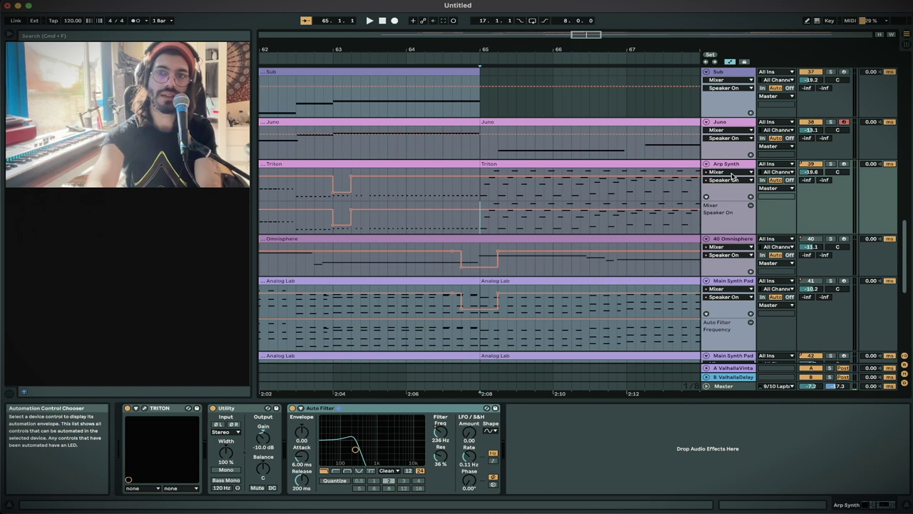
Show the Arp Synth's Auto Filter Frequency automation, add a short peak just after bar 65 and play it.
click(729, 172)
click(723, 201)
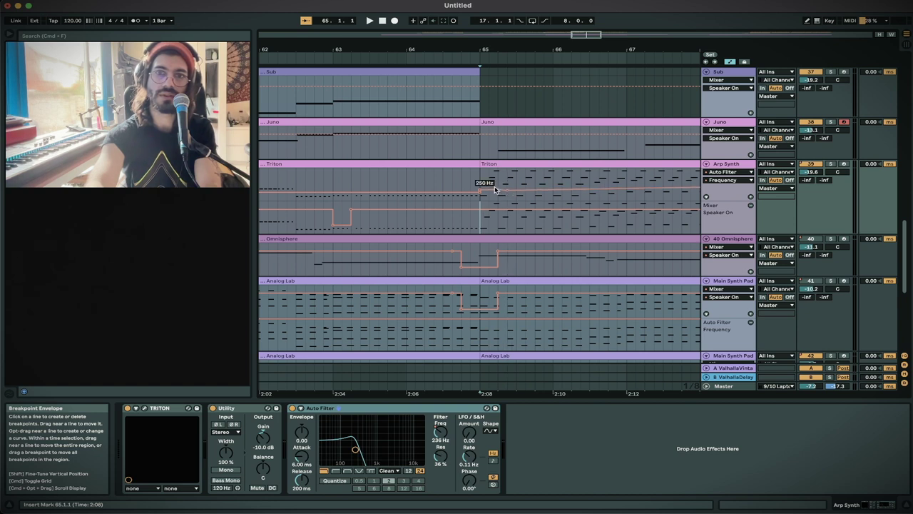
key(space)
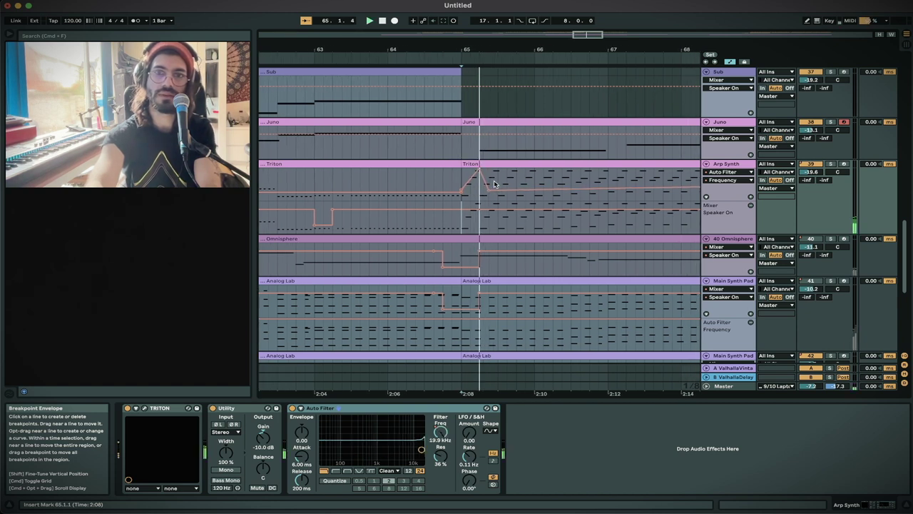
scroll(446, 191, up, 2)
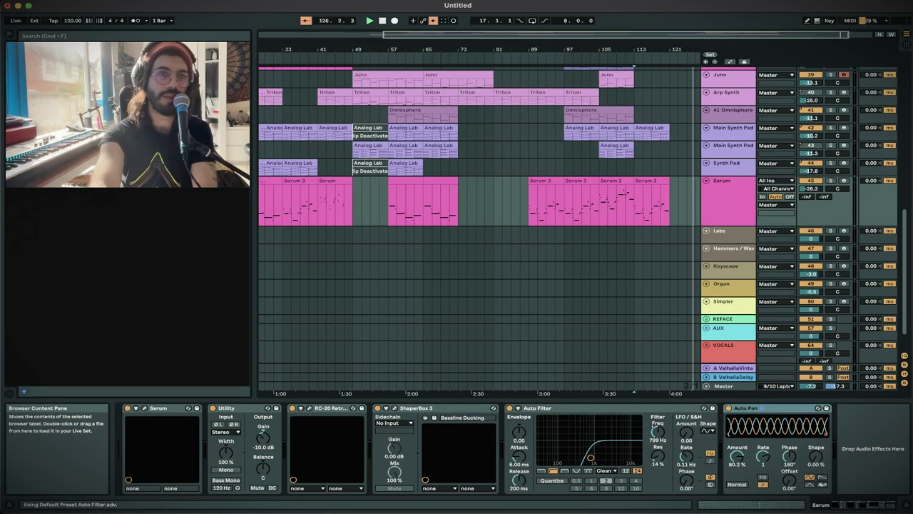
Add a second Auto Filter to the Serum track as a low-pass opened to 19.9 kHz and automate its frequency around bar 121.
drag(683, 447, 734, 460)
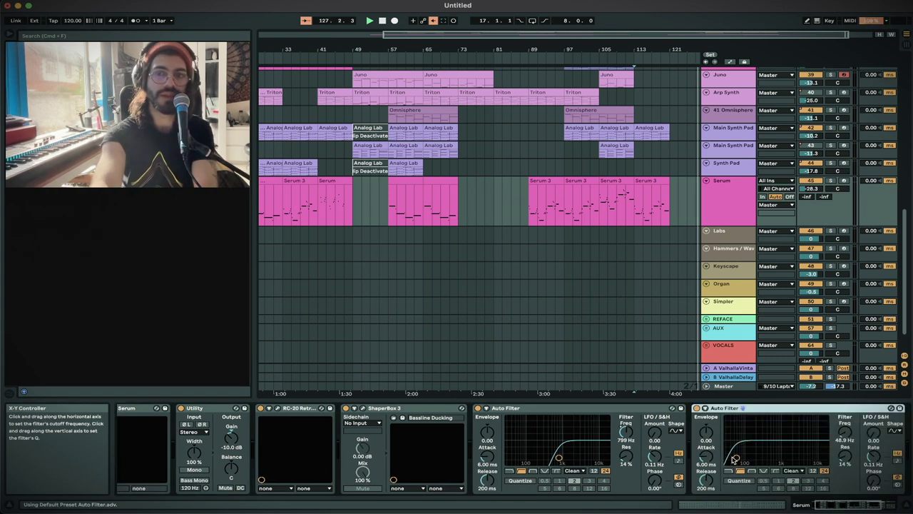
click(729, 470)
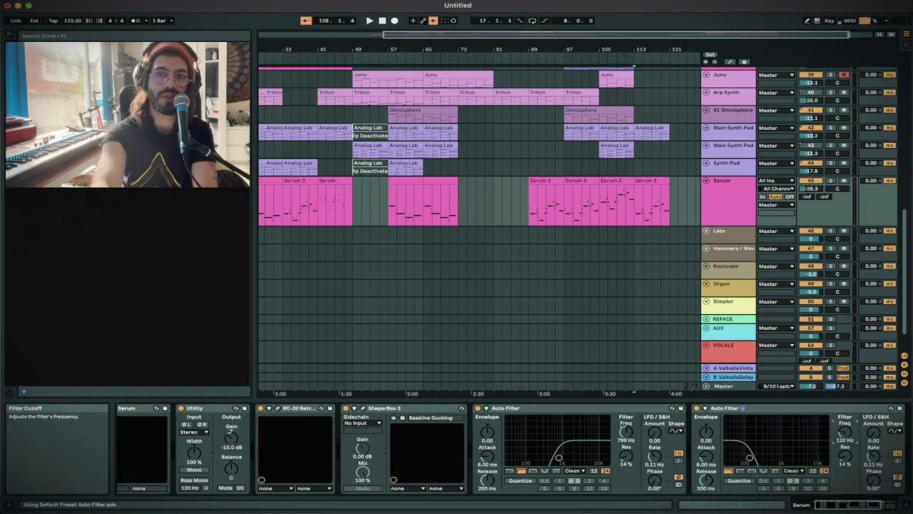
key(space)
drag(844, 433, 844, 425)
key(a)
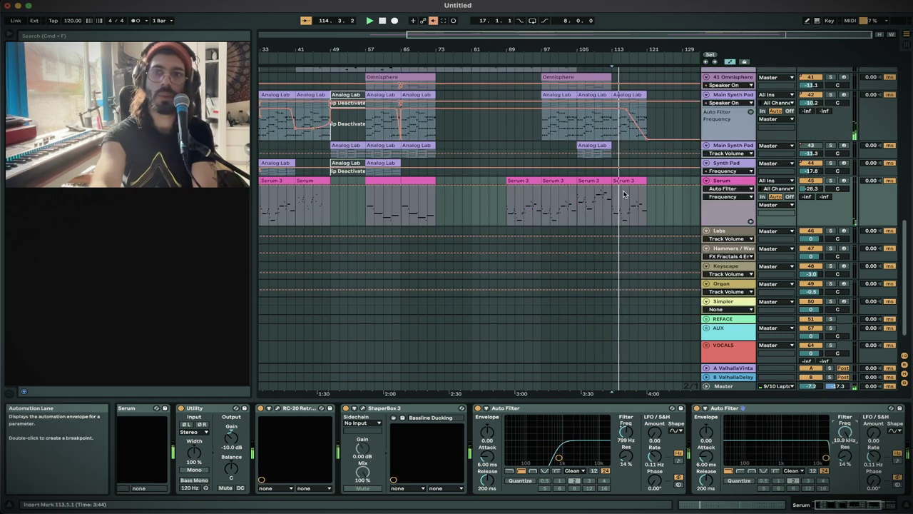
drag(648, 191, 648, 209)
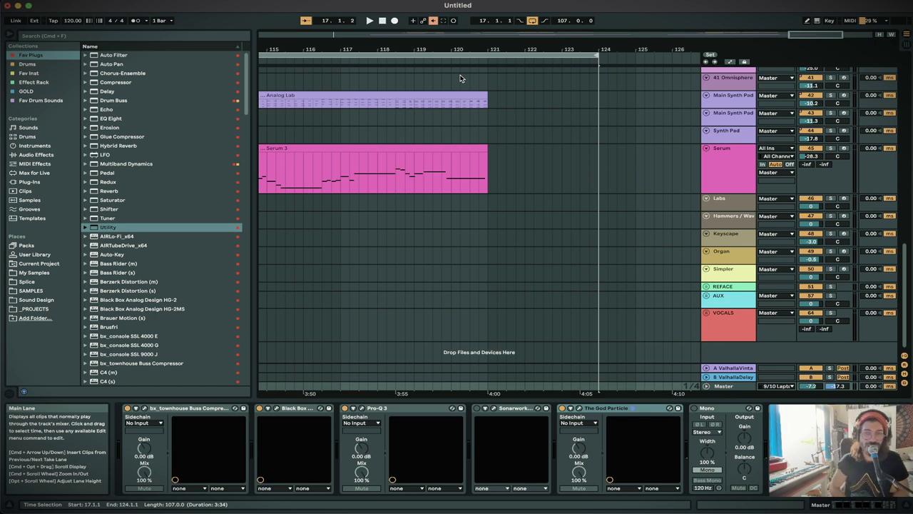
Review the arrangement from bar 17 onward across the synth, bass, drum, percussion and effect tracks.
scroll(460, 77, down, 5)
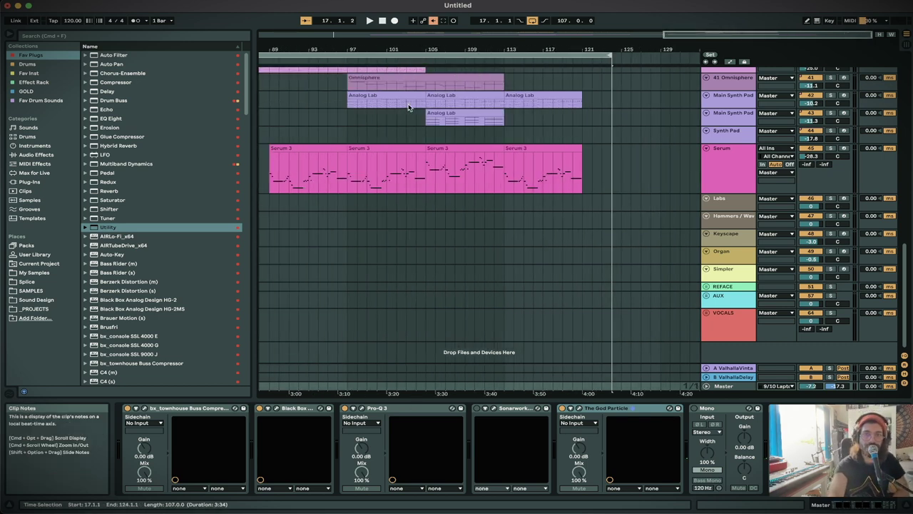
scroll(409, 107, down, 5)
scroll(410, 108, up, 5)
scroll(408, 107, up, 10)
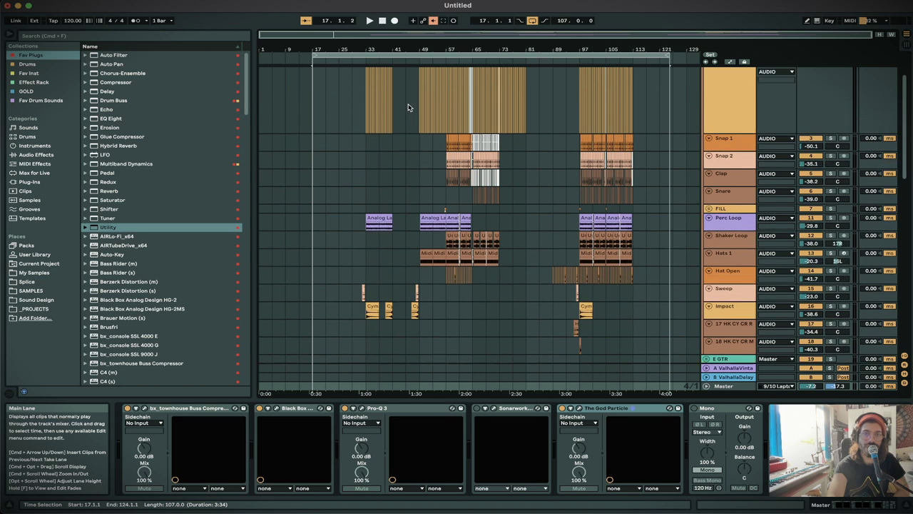
click(314, 91)
scroll(316, 100, down, 15)
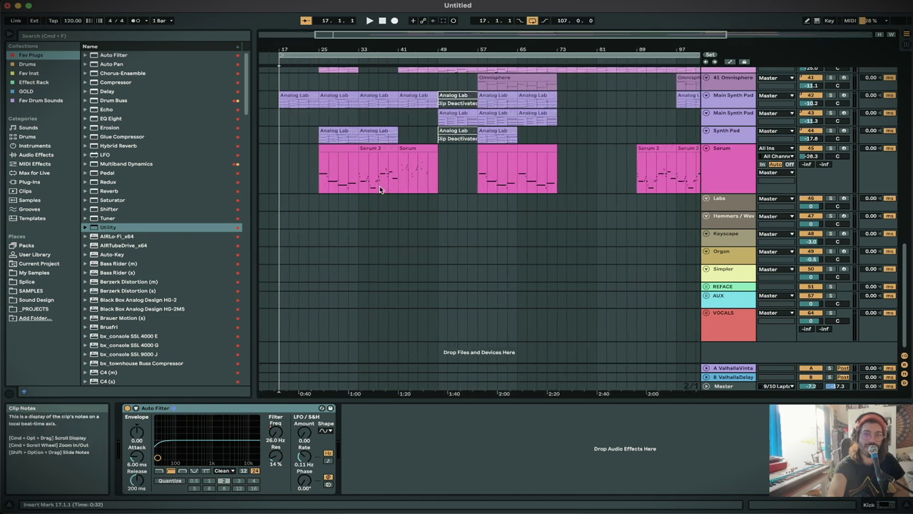
scroll(380, 189, up, 5)
scroll(380, 189, up, 4)
scroll(379, 189, up, 1)
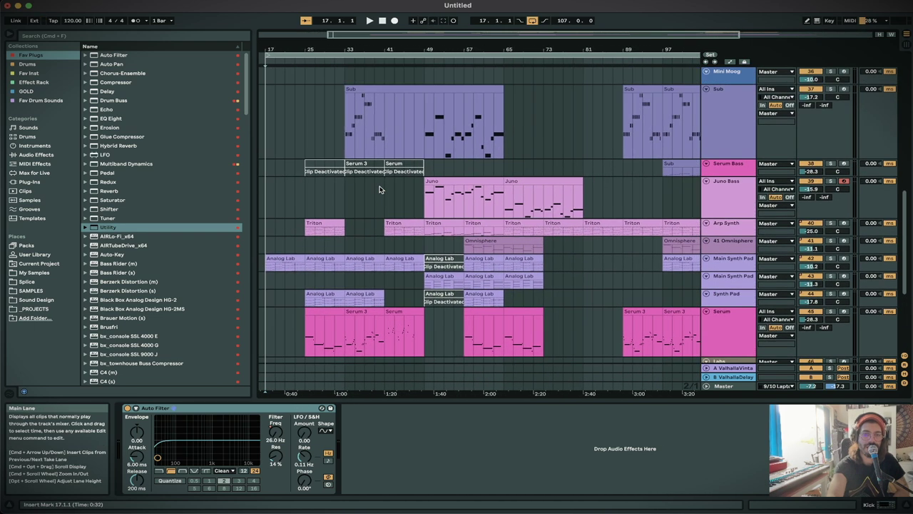
scroll(380, 189, up, 3)
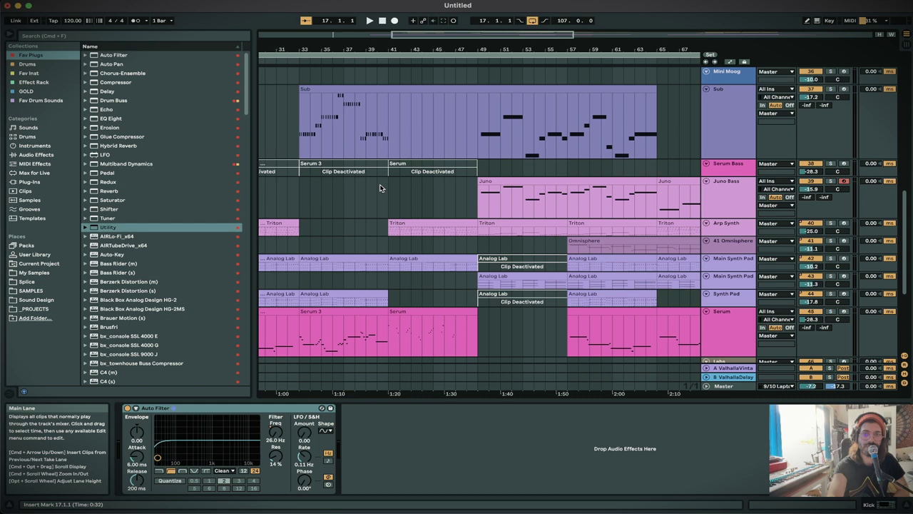
scroll(380, 189, up, 8)
scroll(379, 189, up, 10)
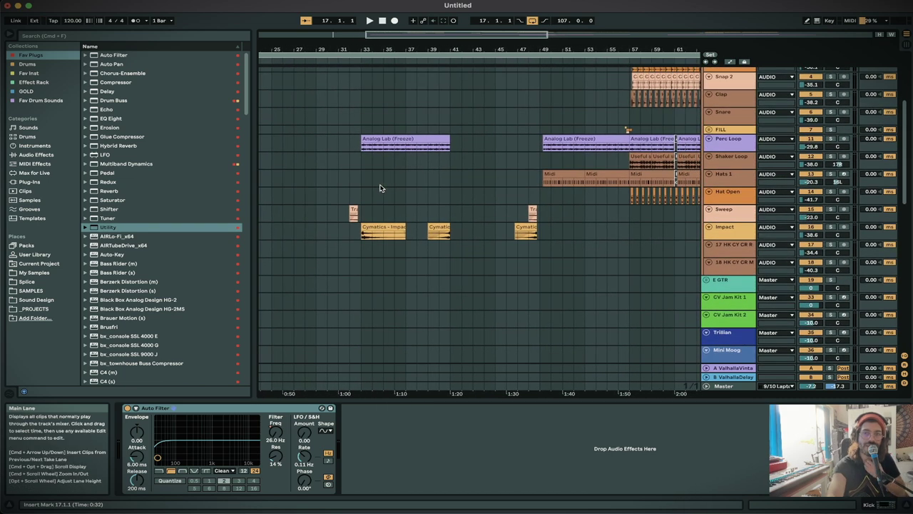
scroll(380, 187, up, 5)
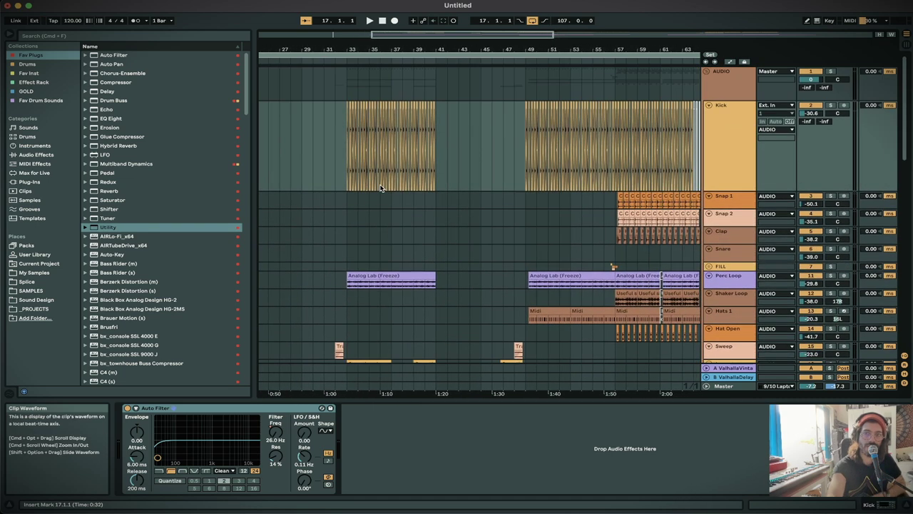
Fold the AUDIO group and play the arrangement from the first Main Synth Pad clip at bar 17.
click(706, 72)
scroll(717, 204, down, 8)
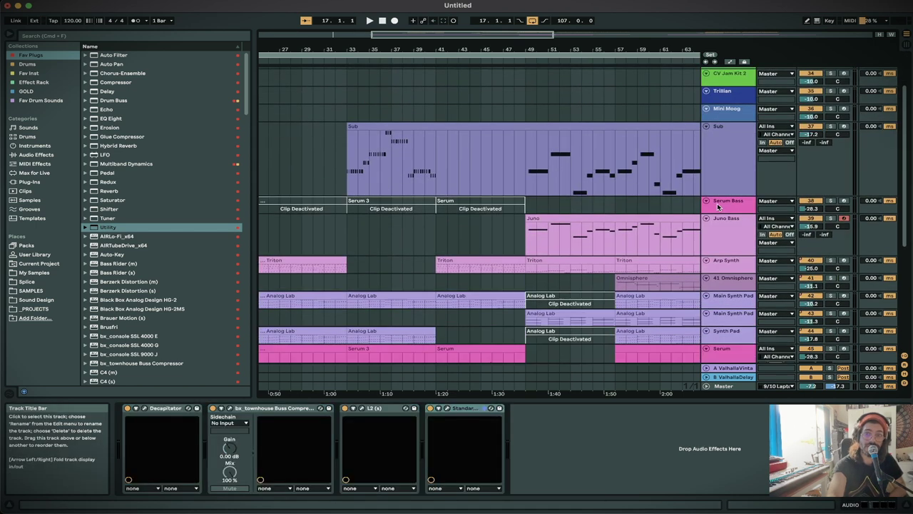
scroll(479, 190, down, 5)
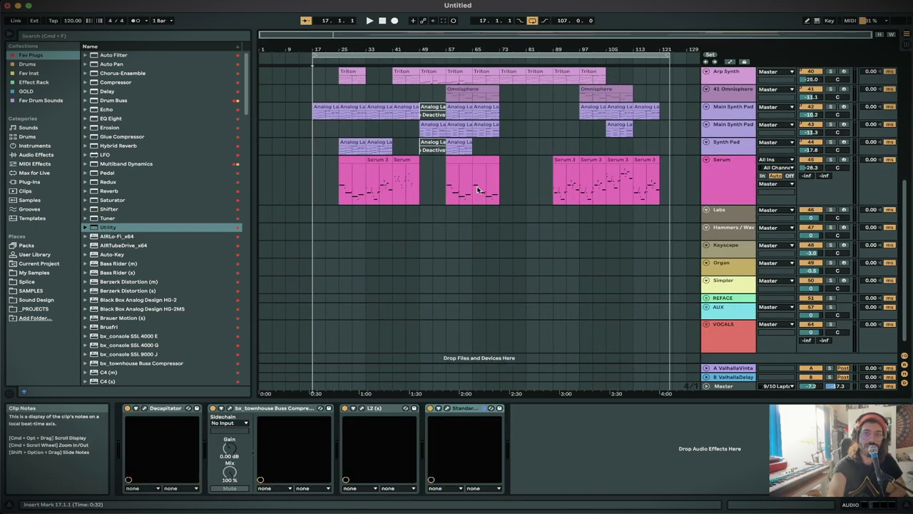
scroll(479, 190, up, 4)
scroll(479, 190, up, 1)
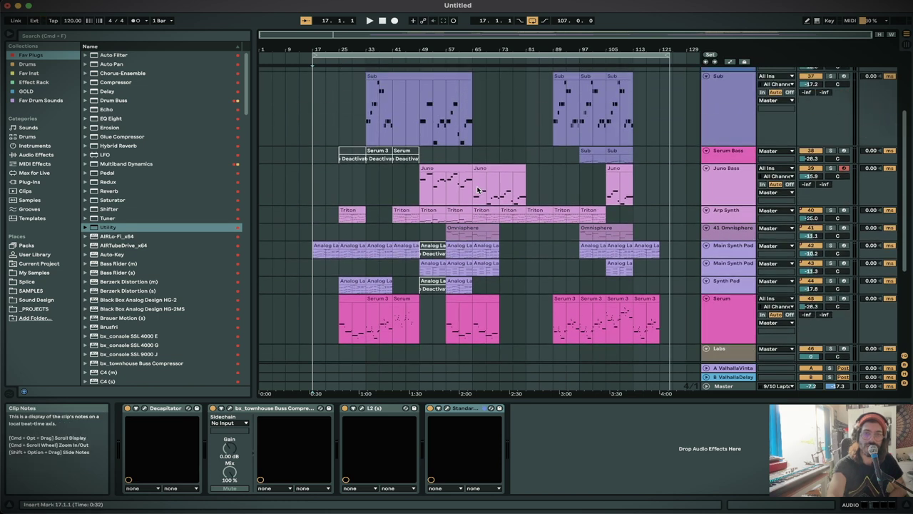
click(313, 244)
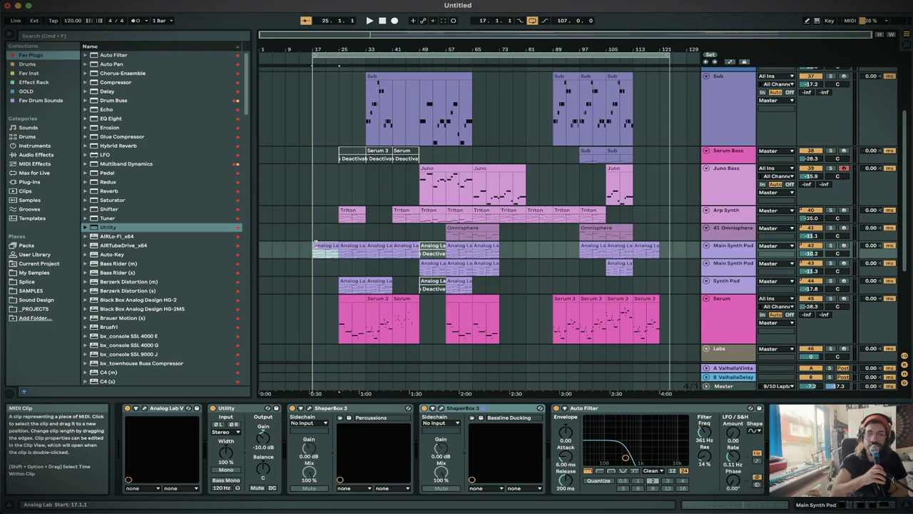
key(space)
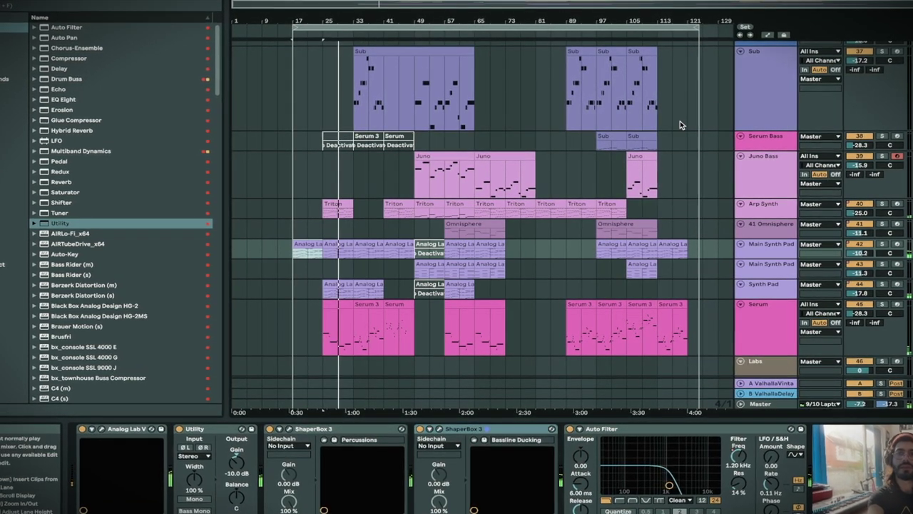
Fold all the tracks, reopening only the AUDIO group with a reduced Kick track height.
alt+click(740, 51)
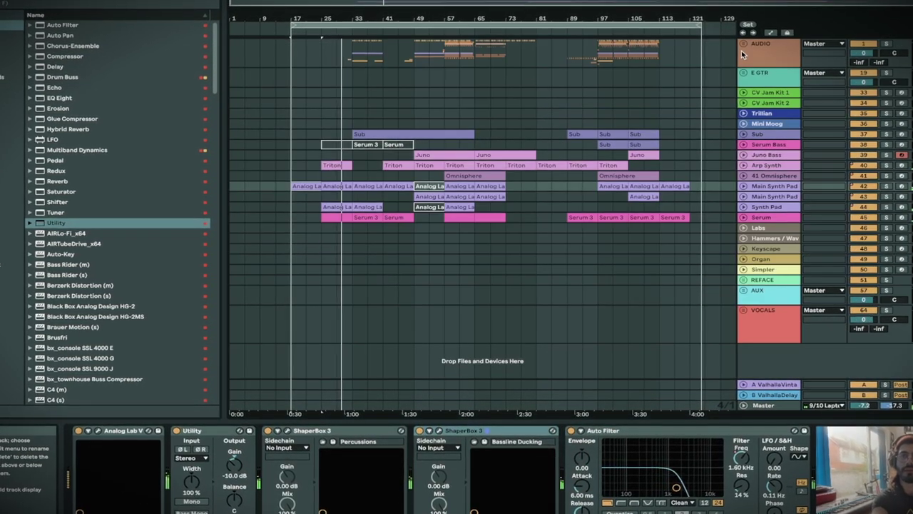
click(743, 44)
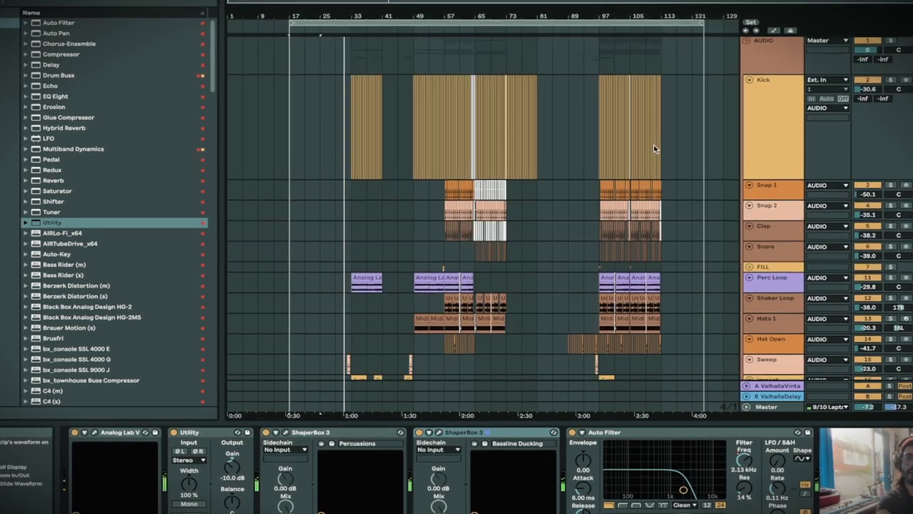
scroll(655, 147, down, 1)
drag(760, 174, 764, 96)
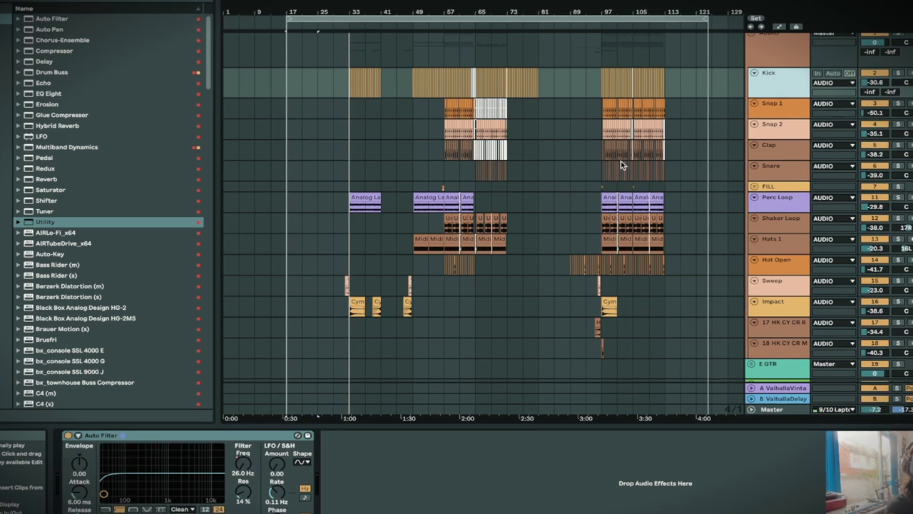
Delete the empty E GTR group track.
scroll(621, 160, down, 5)
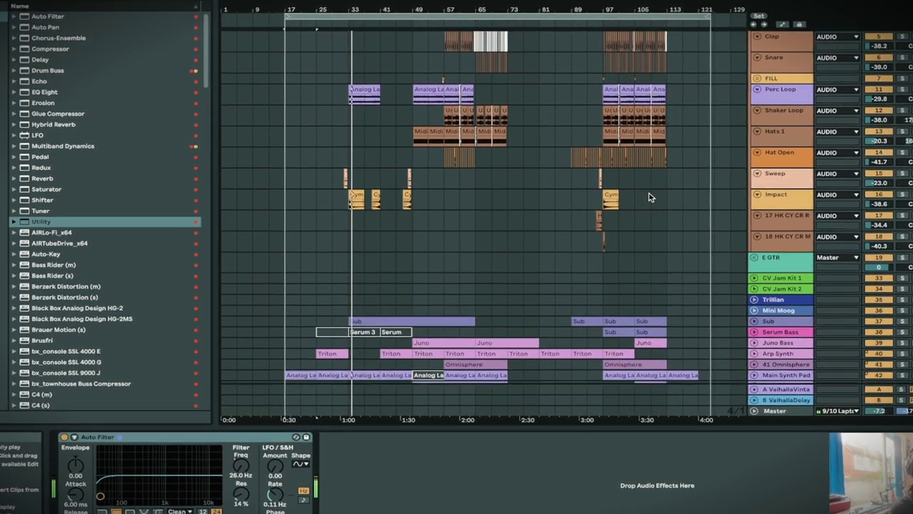
scroll(650, 198, down, 3)
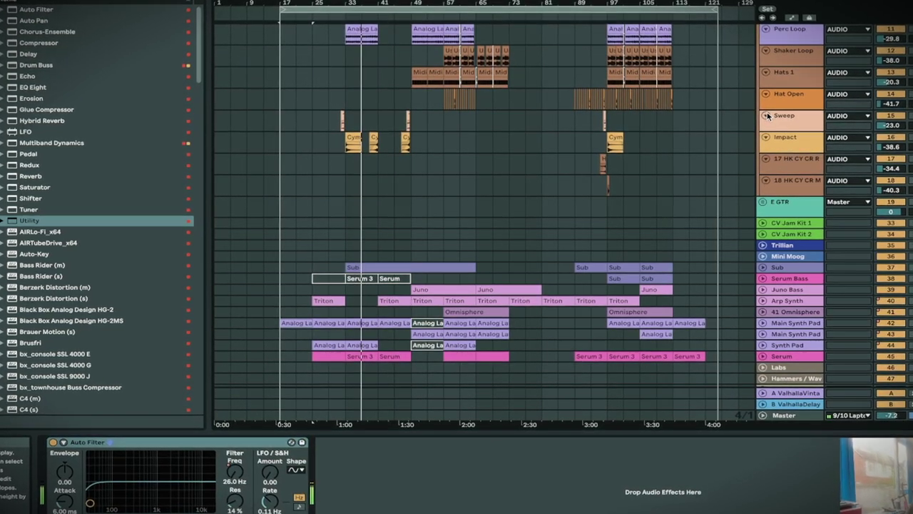
scroll(769, 113, up, 1)
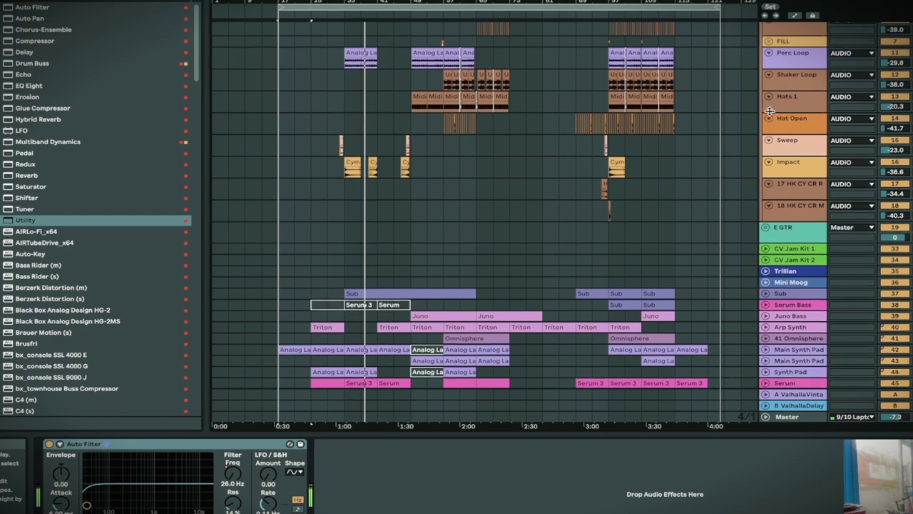
scroll(770, 111, up, 1)
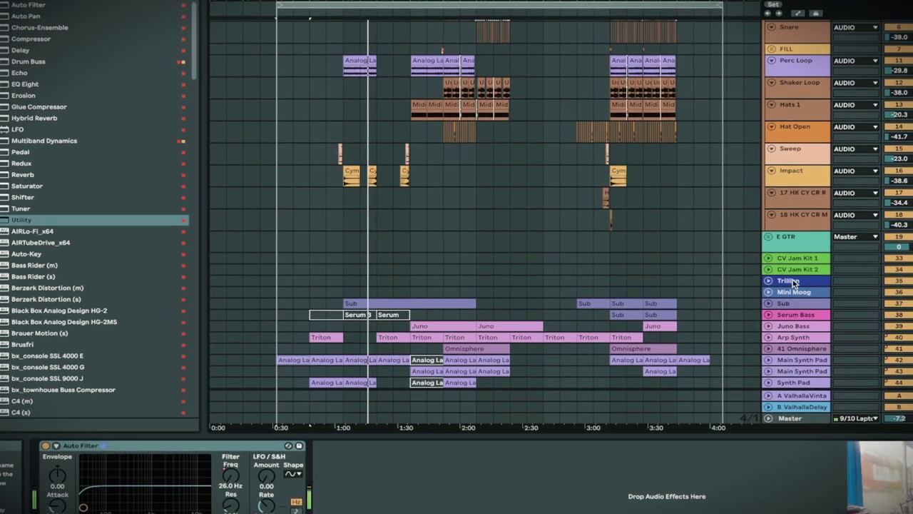
click(797, 246)
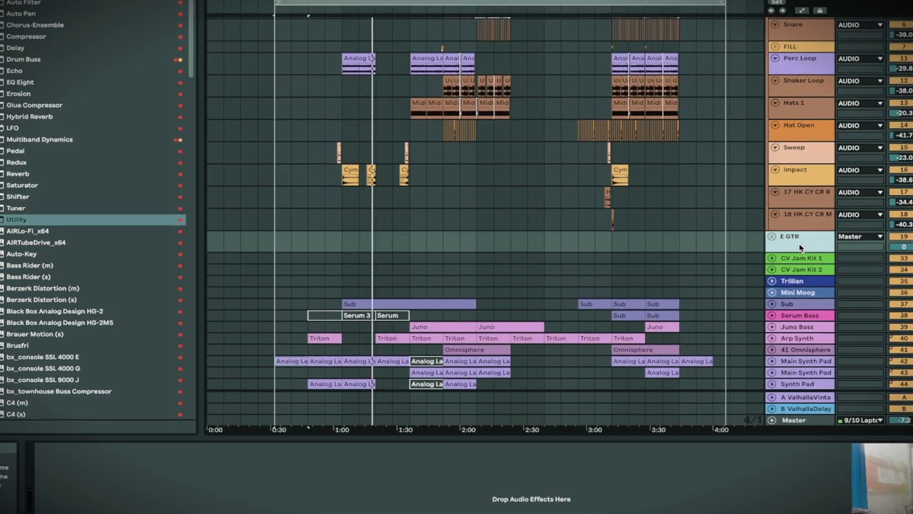
Fold the Kick, Snap 1, Snap 2, Clap and Snare tracks inside the AUDIO group.
scroll(800, 244, up, 5)
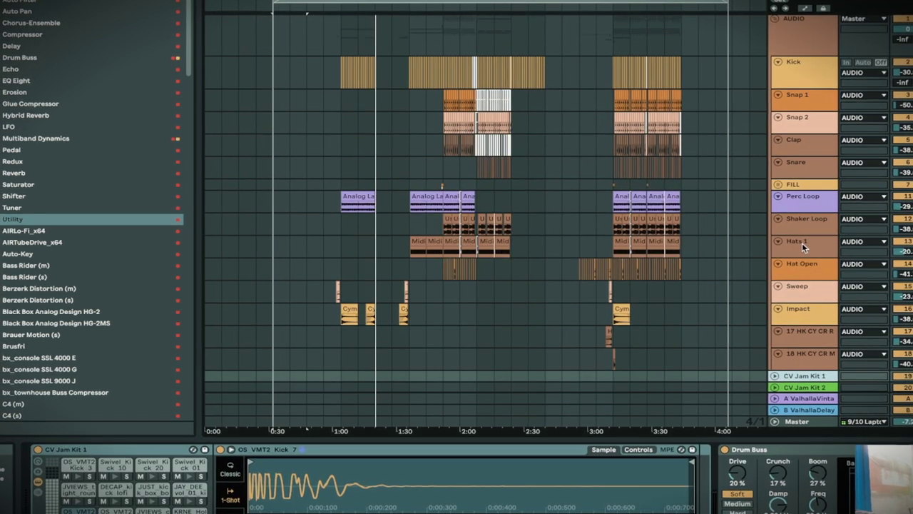
scroll(802, 244, down, 1)
click(780, 52)
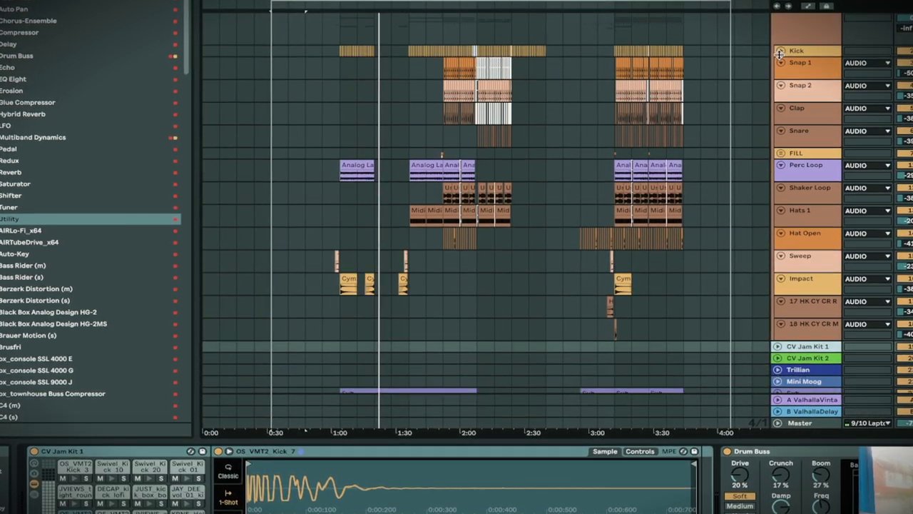
click(780, 62)
click(782, 73)
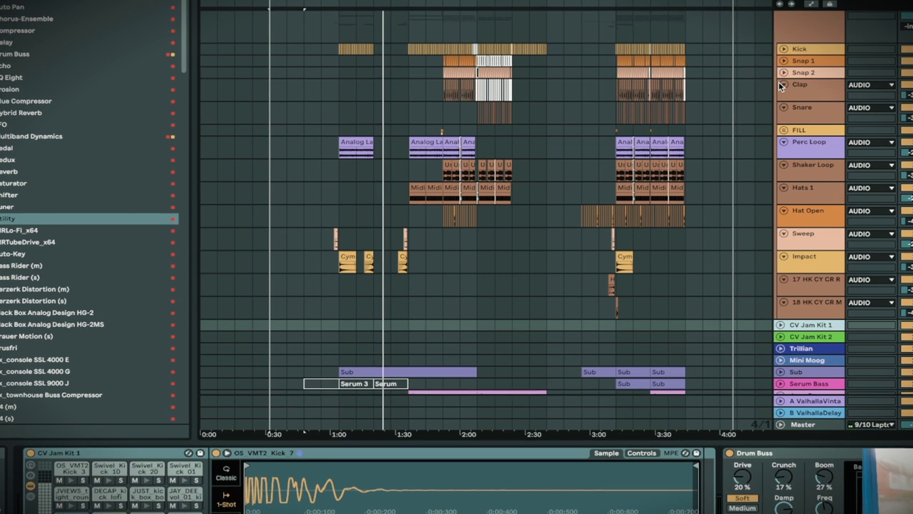
click(782, 85)
click(782, 96)
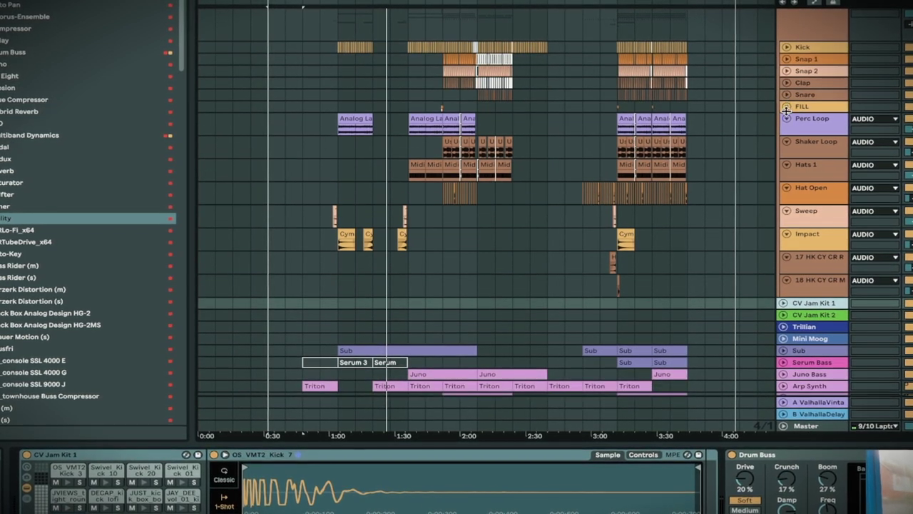
Fold the Perc Loop, Shaker Loop, Hats 1 and Hat Open tracks.
click(786, 119)
click(788, 130)
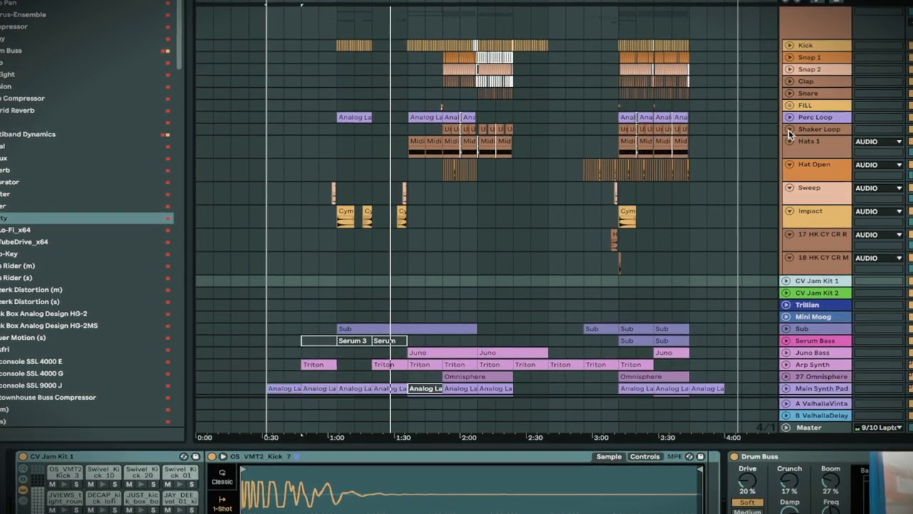
click(789, 139)
click(791, 152)
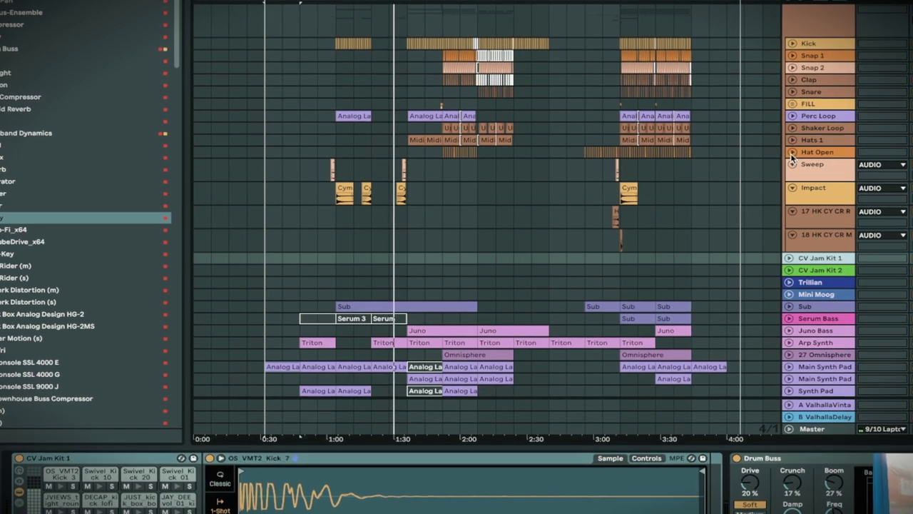
Fold the Sweep and Impact tracks and the two HK CY CR tracks at the end of the AUDIO group.
click(791, 164)
click(791, 177)
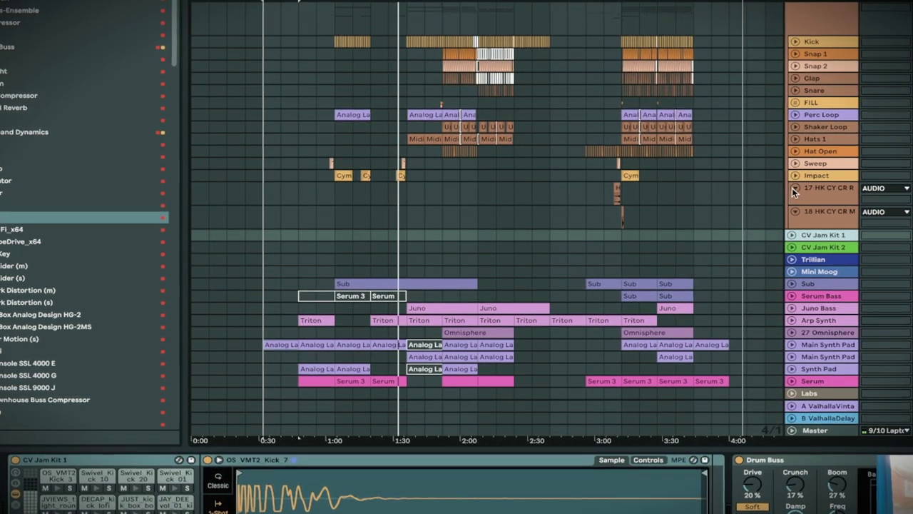
click(792, 188)
click(793, 198)
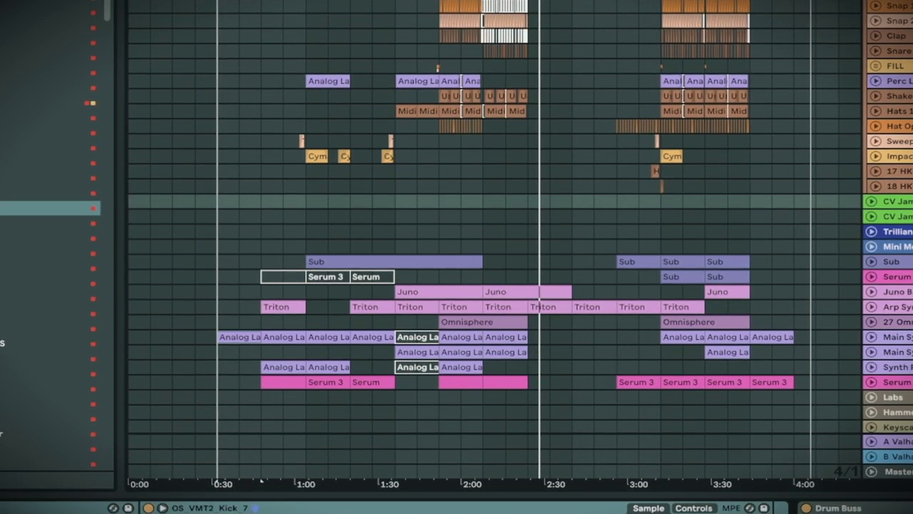
Select the Hats 1 track to show its device chain.
click(896, 112)
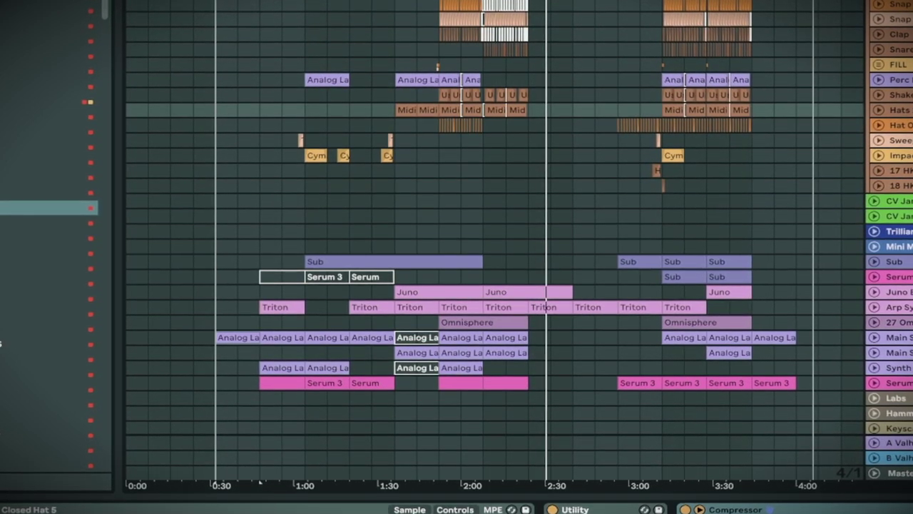